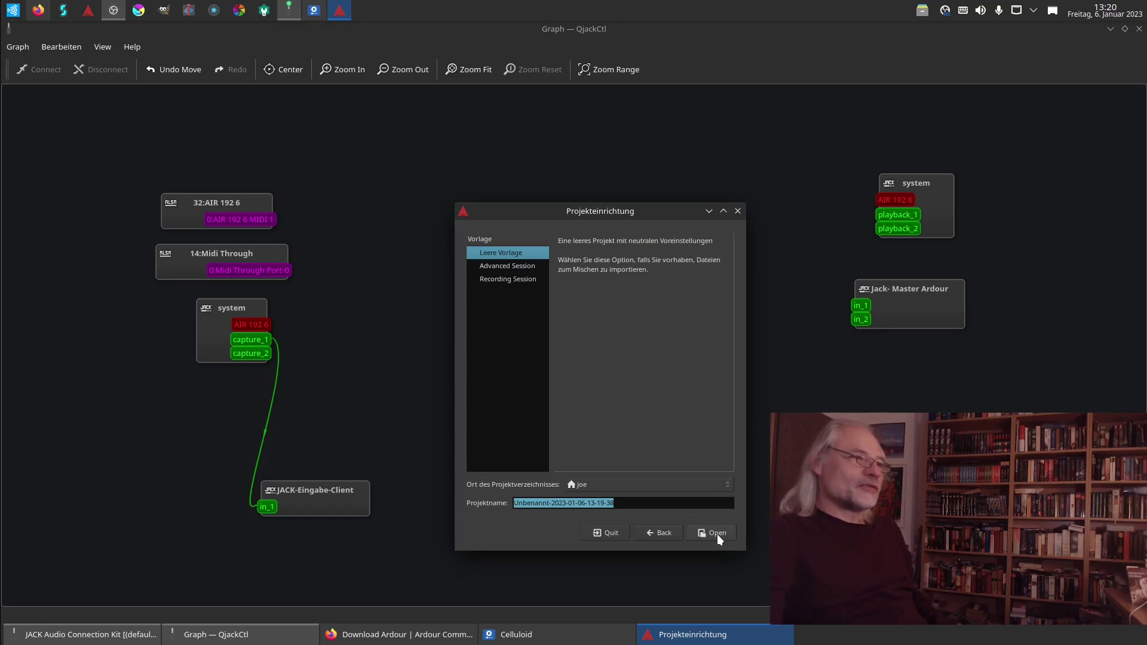
Name the new project Test and create it from the empty template.
left_click(640, 503)
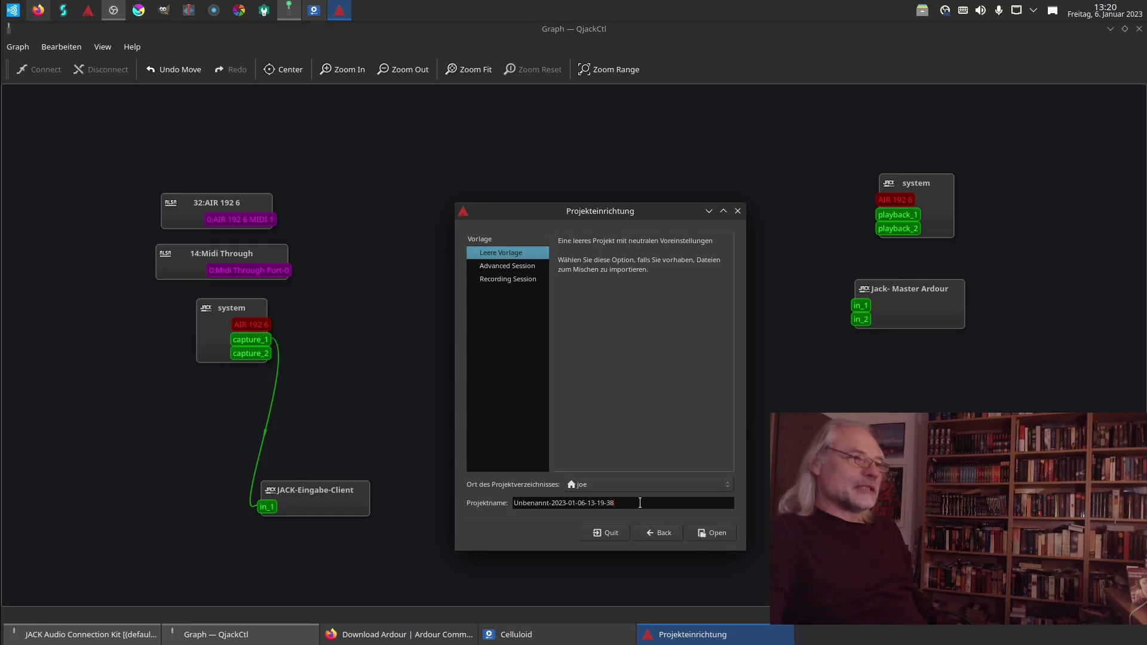
key("ctrl+a")
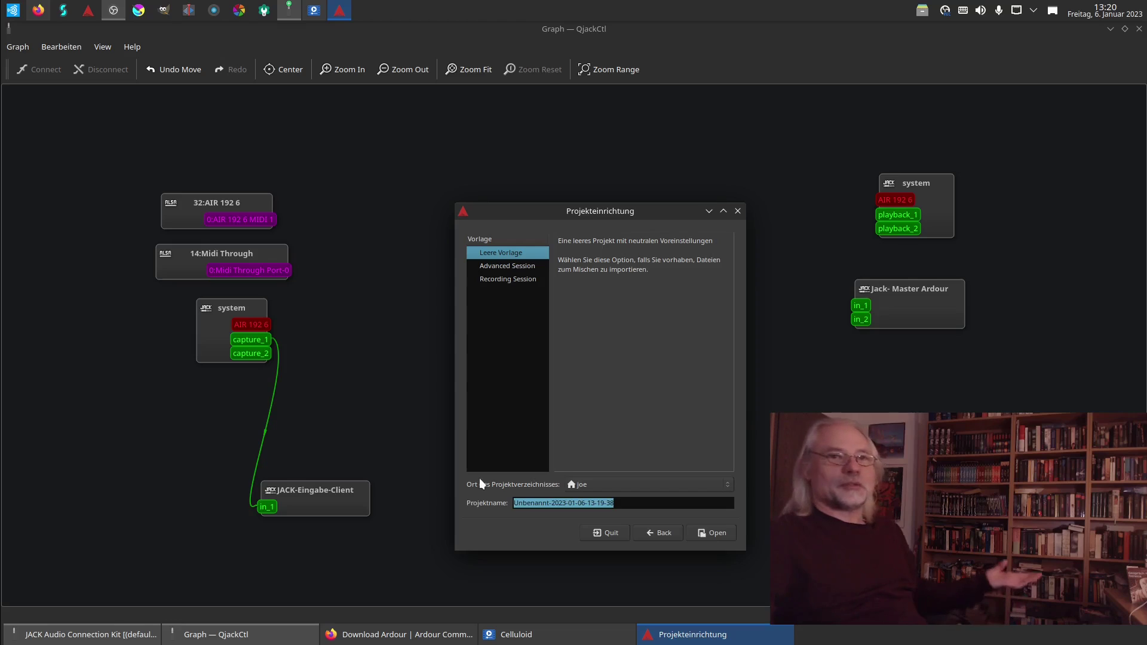
type("Test")
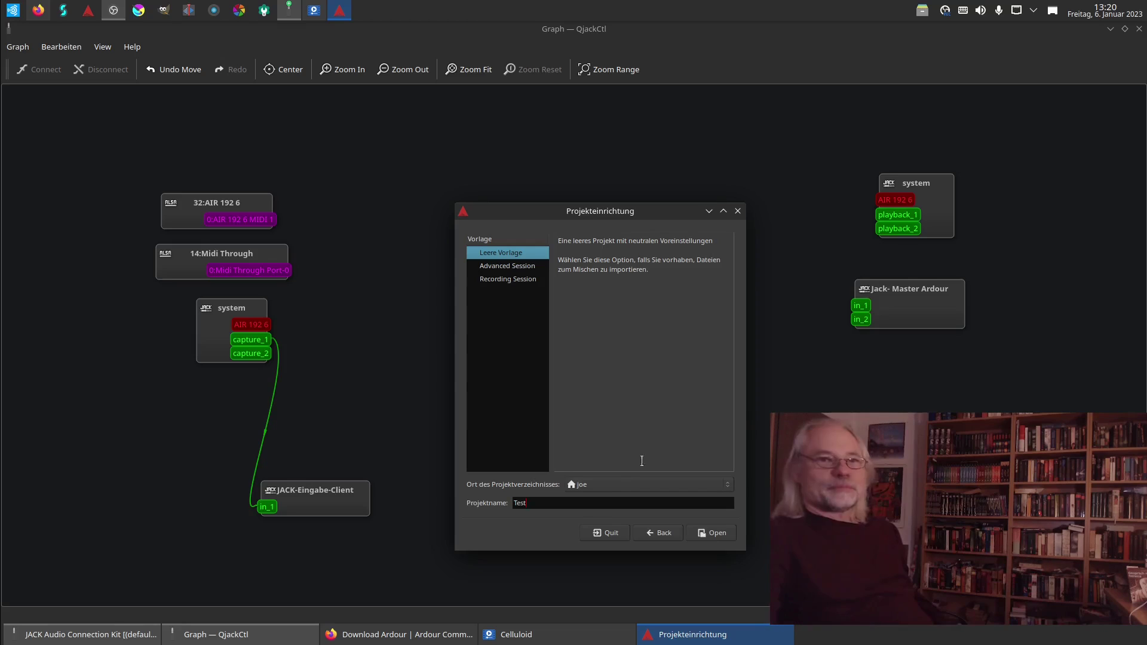
left_click(722, 536)
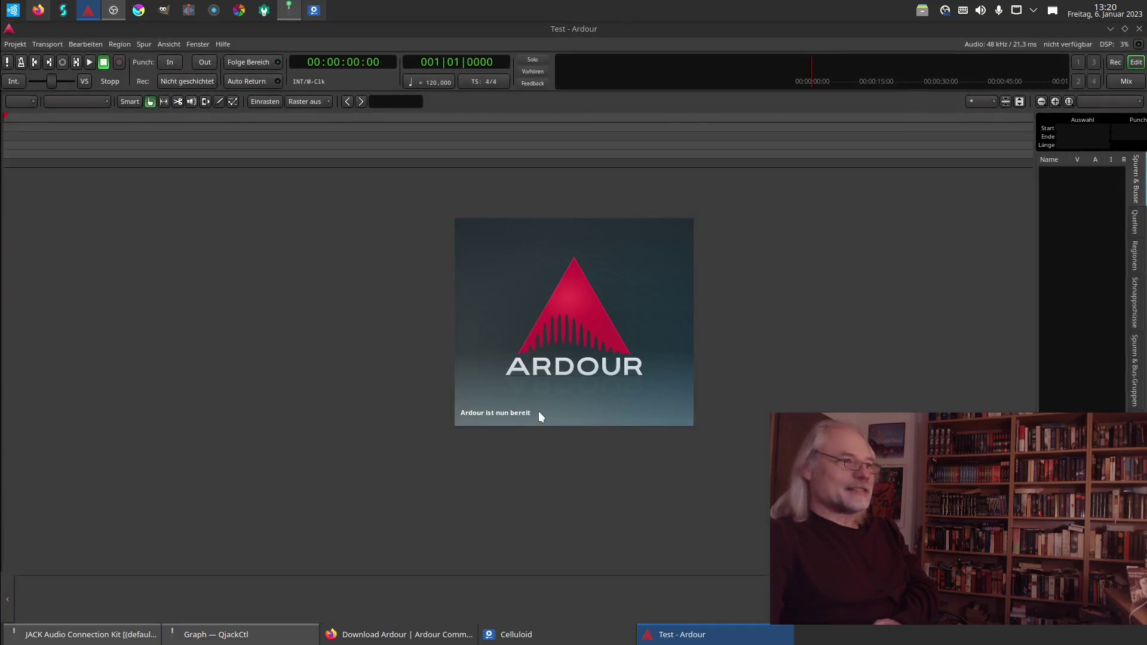
left_click(1108, 304)
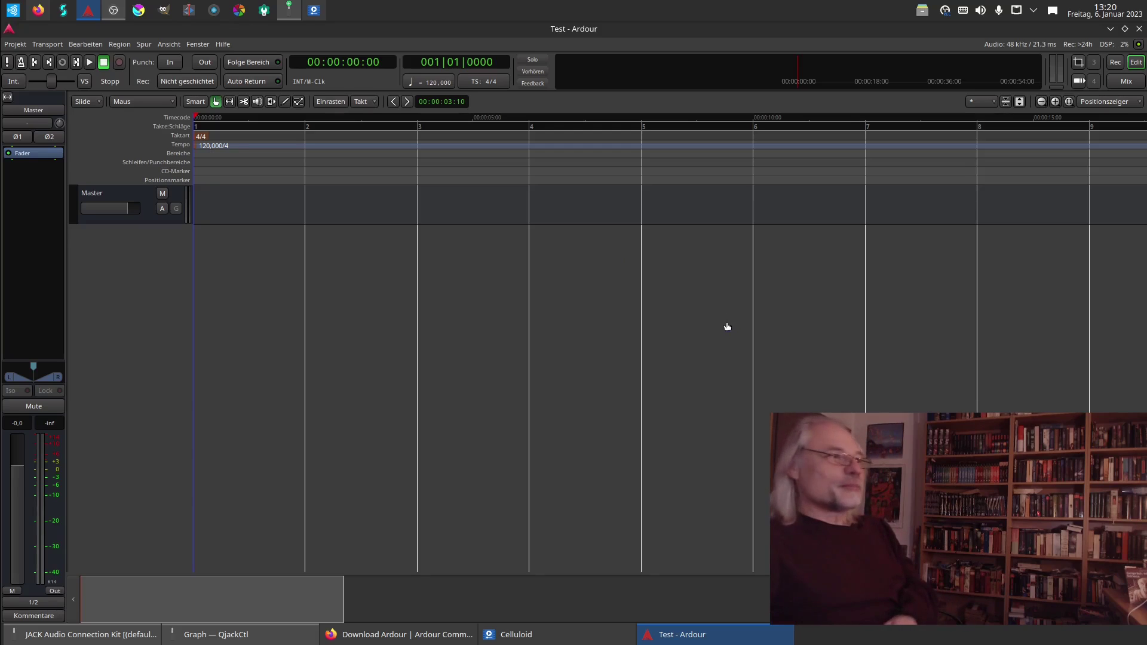
Hide the editor's mixer panel and show it again.
left_click(198, 46)
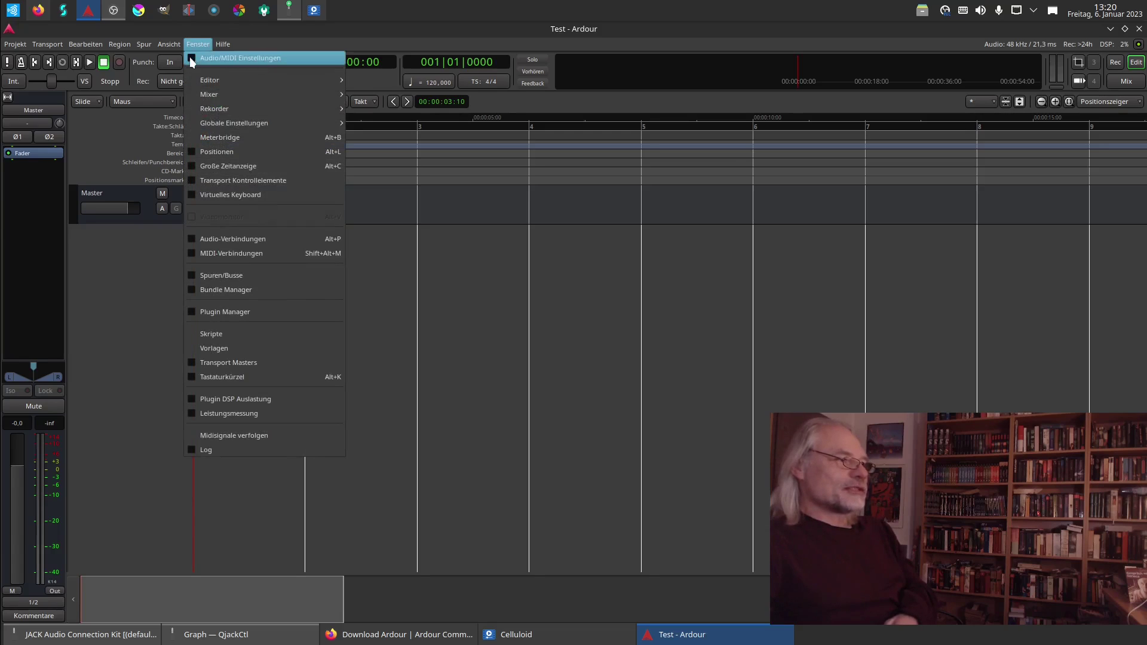
left_click(188, 59)
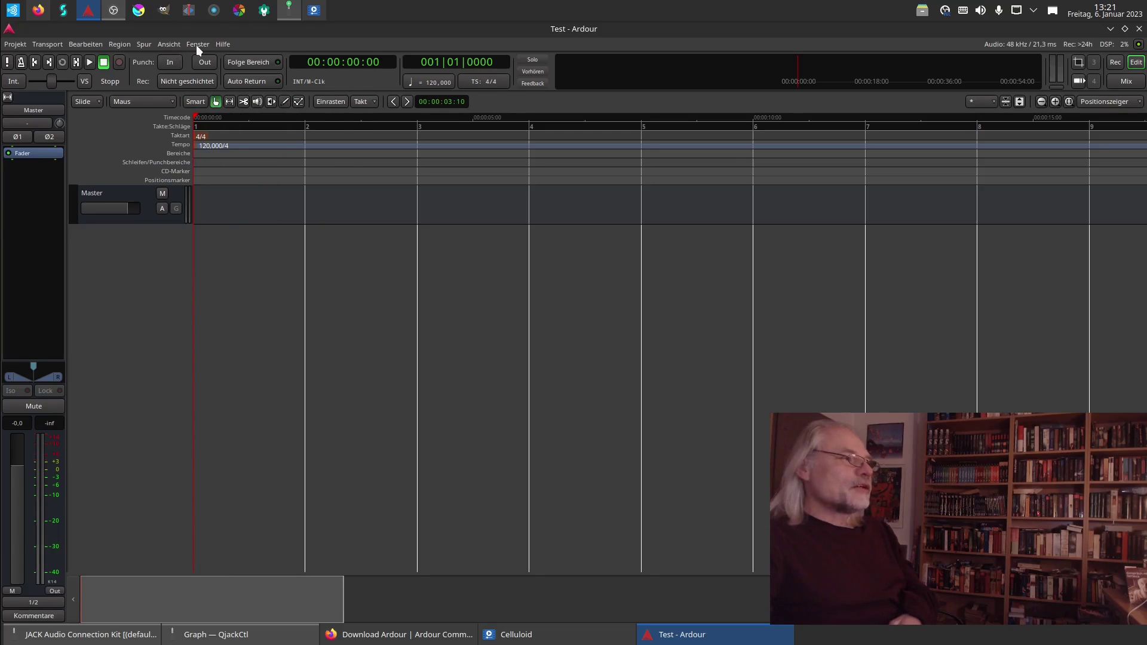
left_click(196, 45)
mouse_move(177, 45)
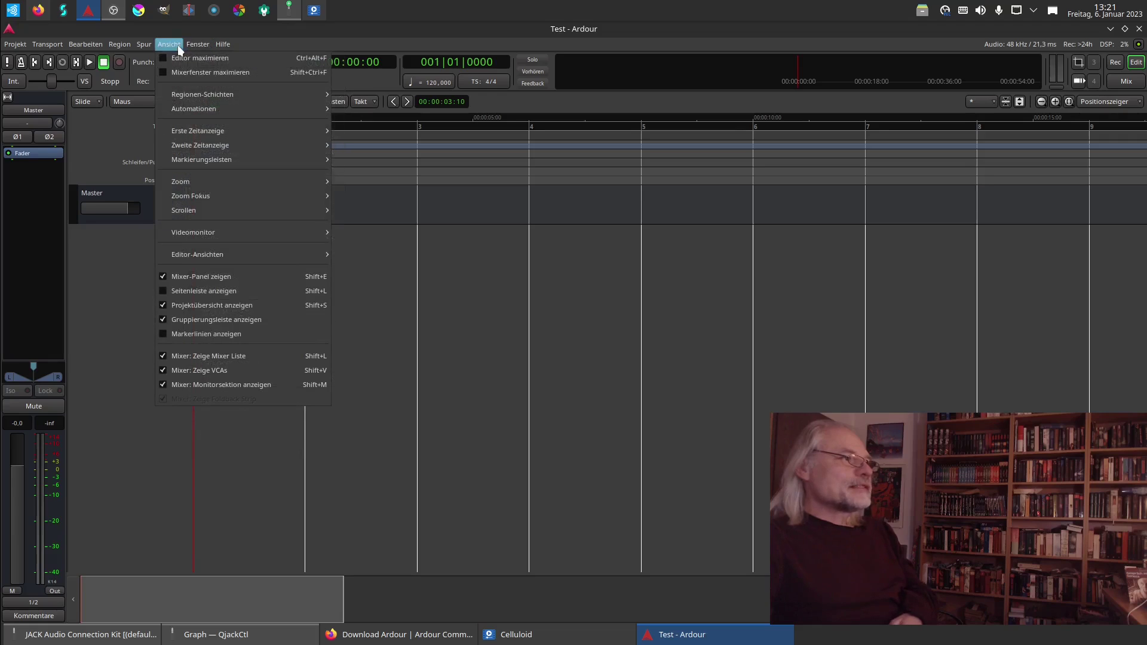
left_click(162, 279)
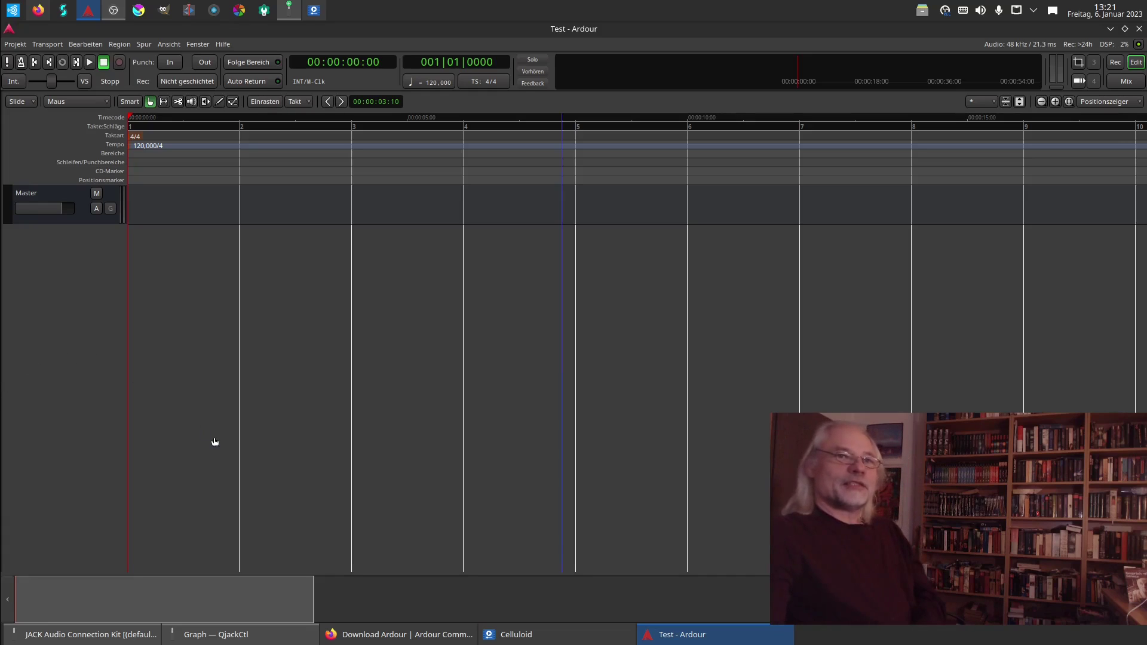
left_click(169, 44)
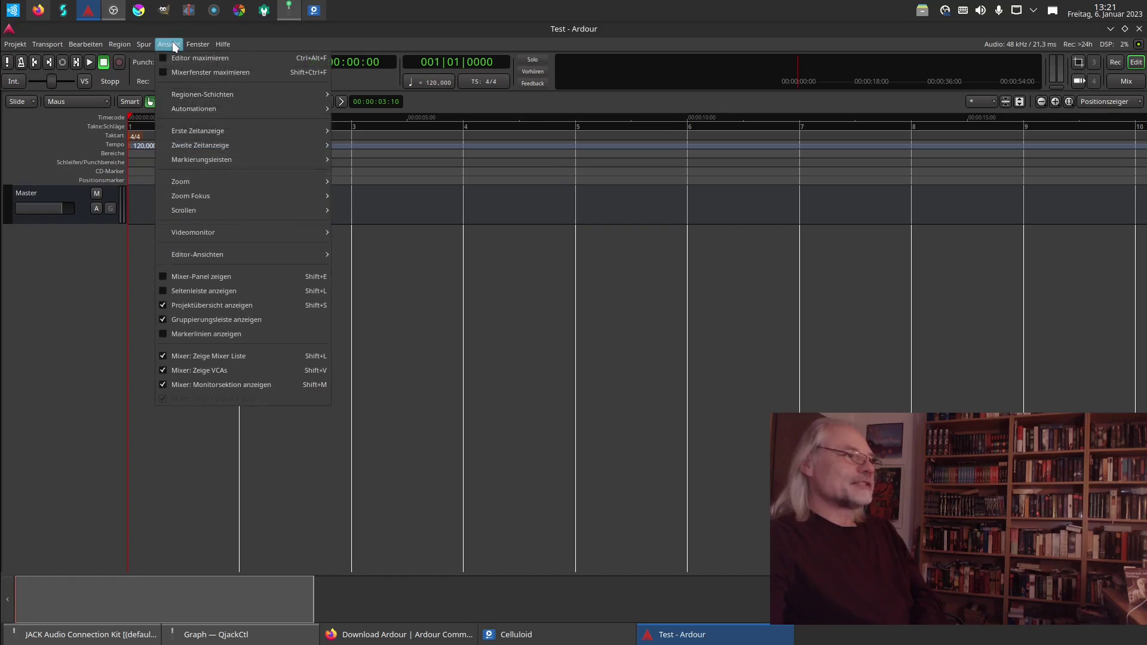
left_click(165, 275)
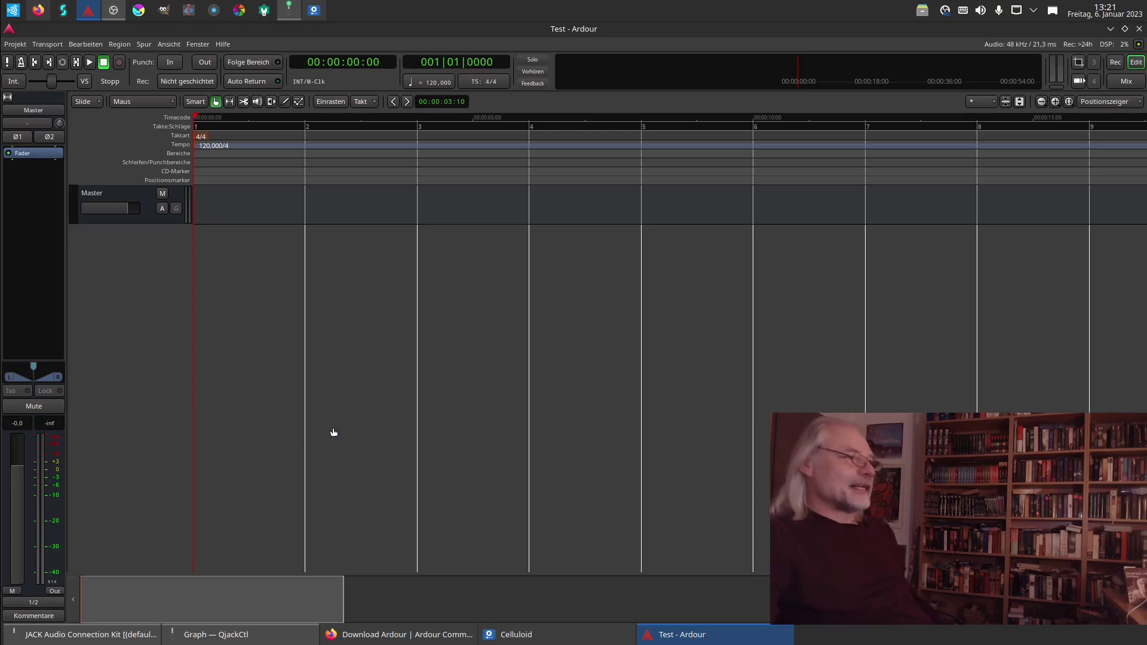
Select the Master bus and examine its input and output connection options.
left_click(134, 192)
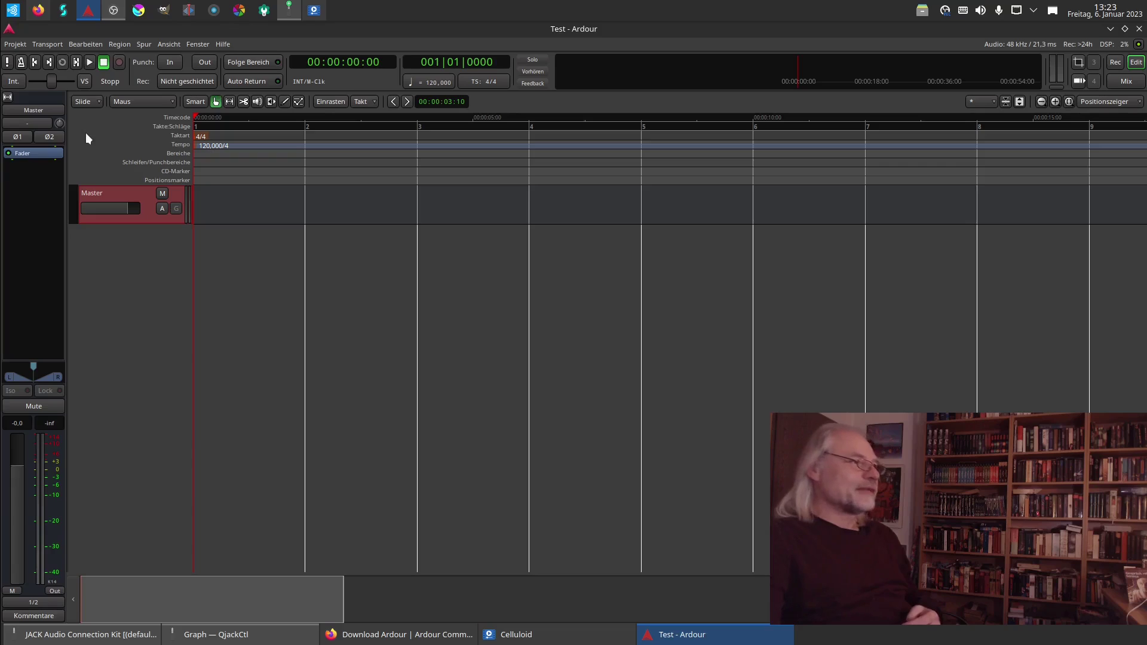
left_click(27, 124)
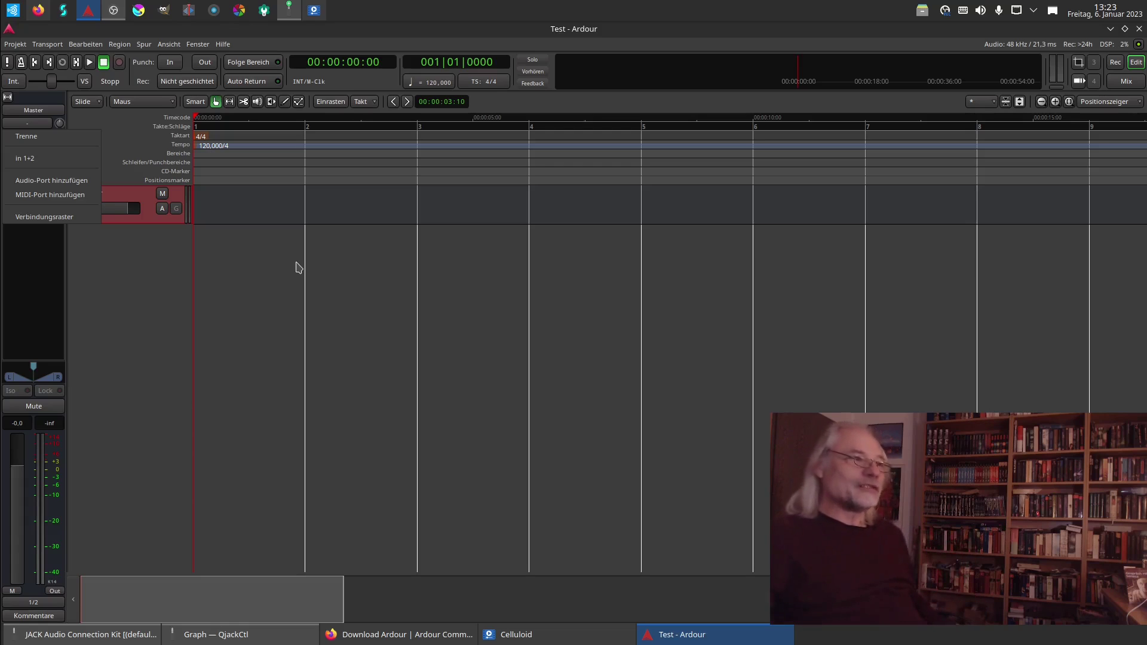
left_click(83, 534)
left_click(52, 602)
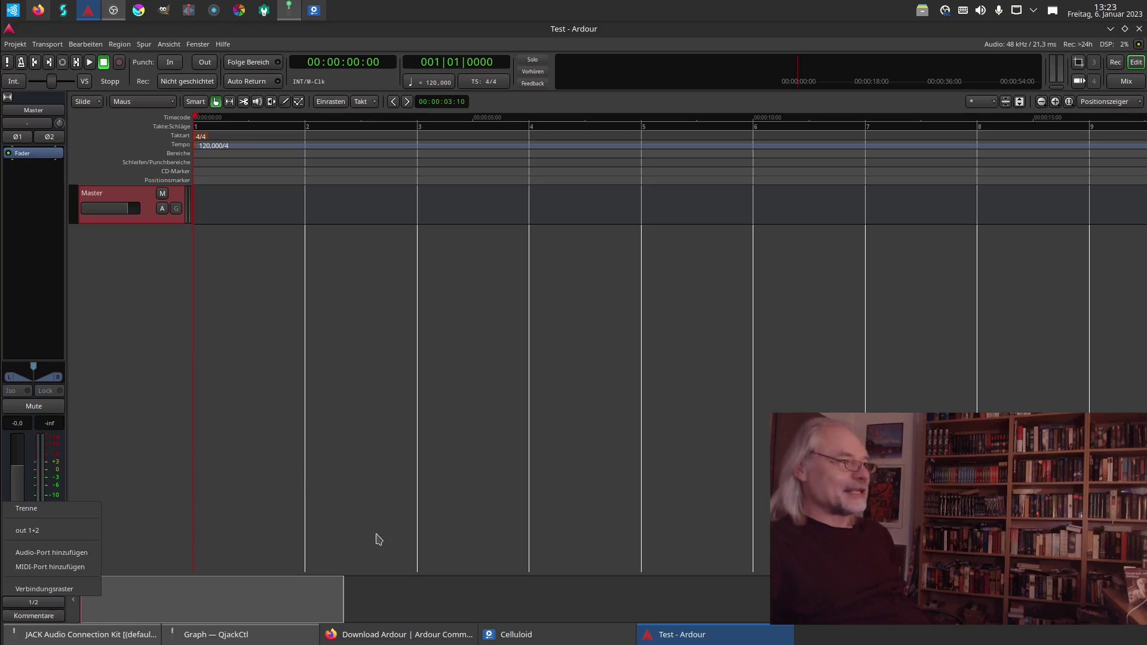
left_click(221, 361)
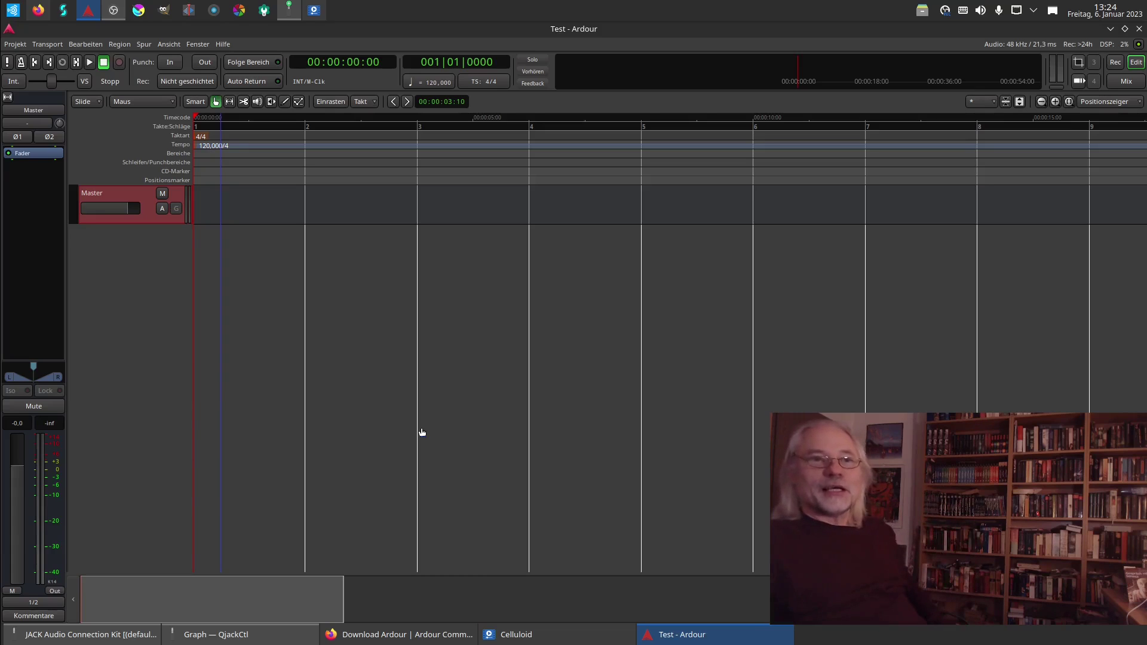
Add one mono audio track named Audio with no group and normal record mode.
double_click(129, 274)
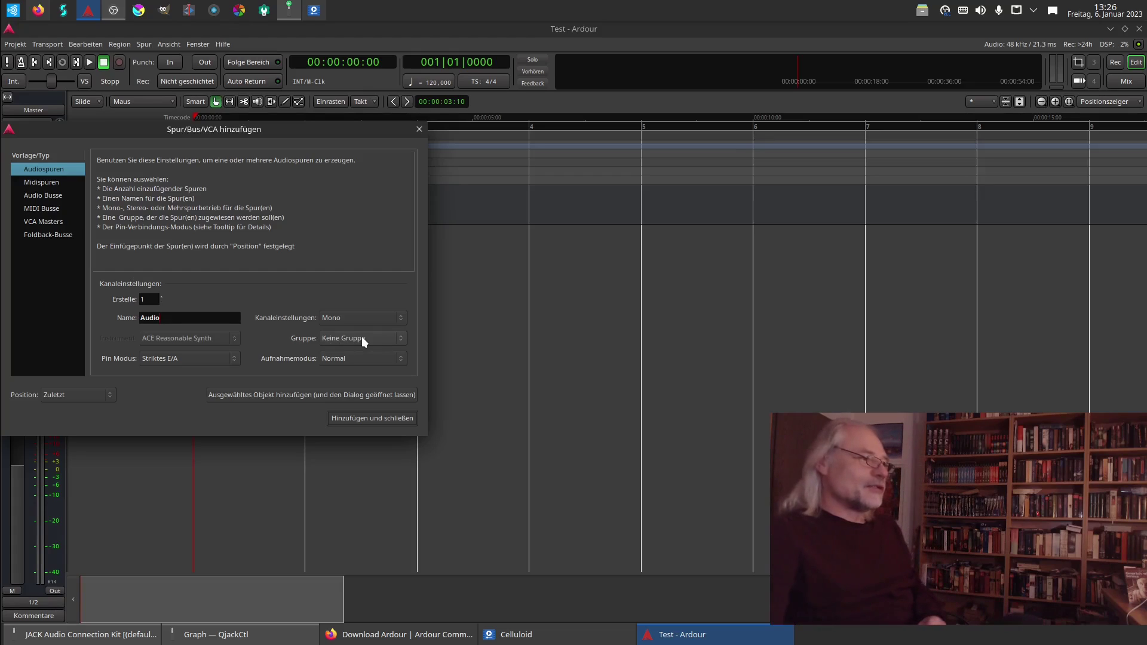
left_click(390, 417)
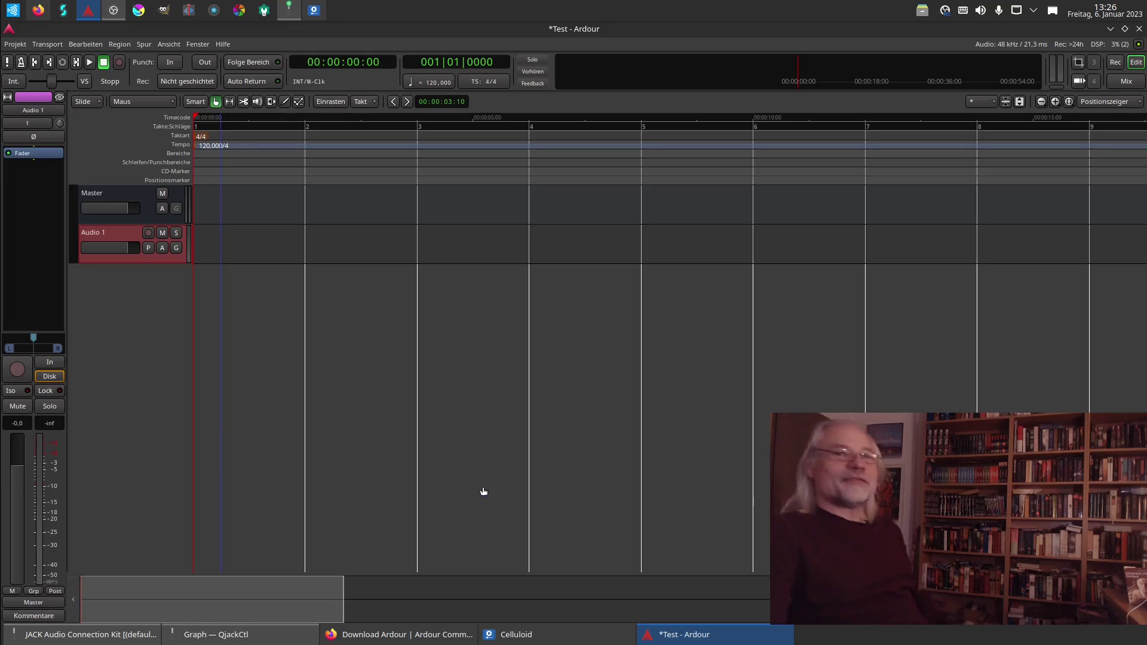
Examine the Audio 1 input routing grid for hardware, other Ardour sources, tracks and busses.
left_click(44, 123)
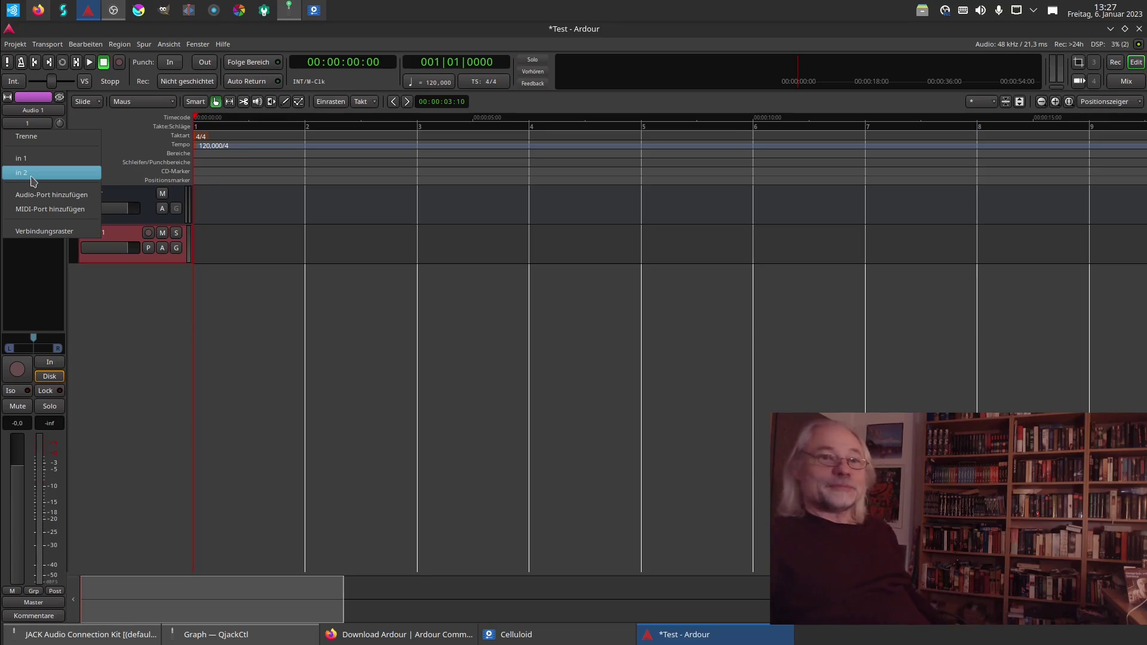
left_click(58, 234)
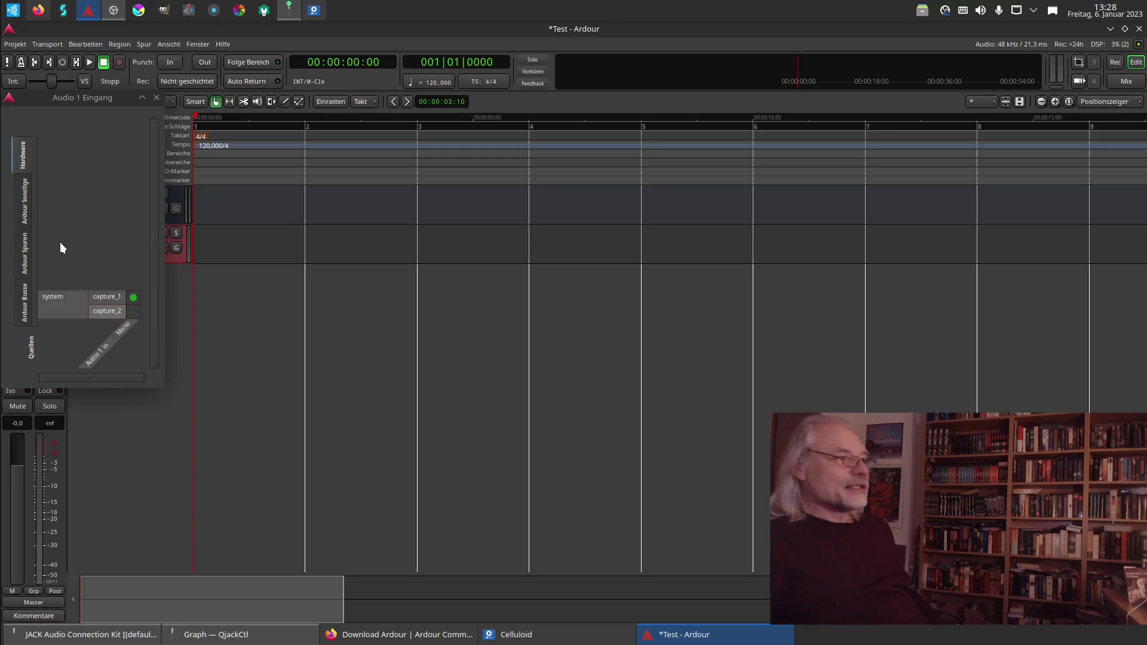
left_click(24, 198)
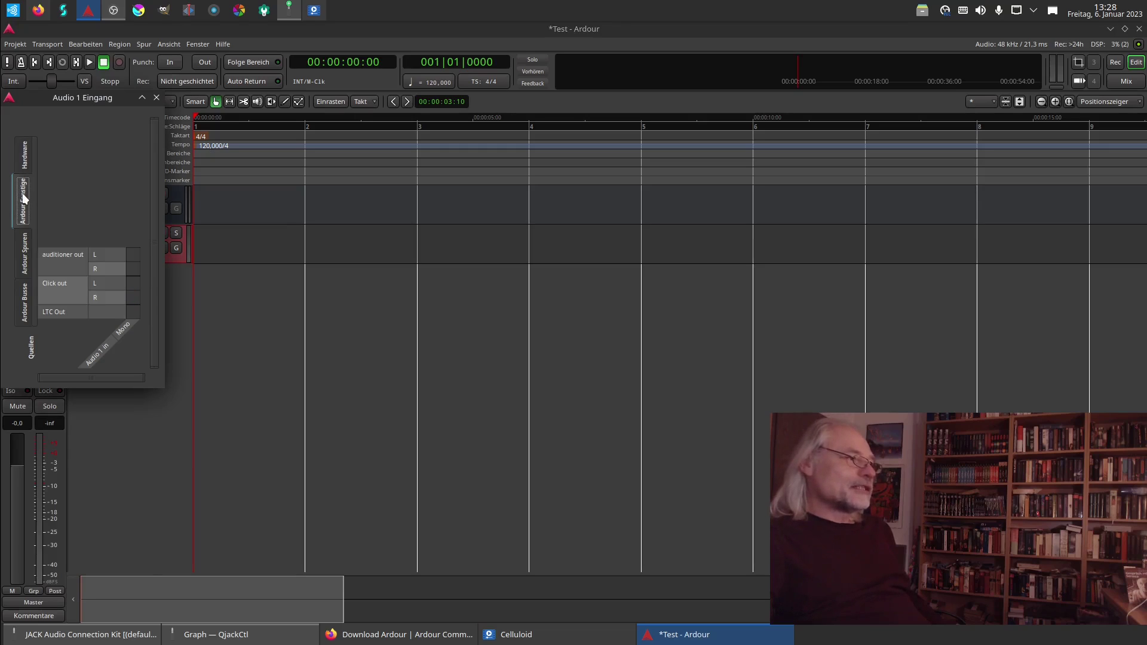
left_click(26, 242)
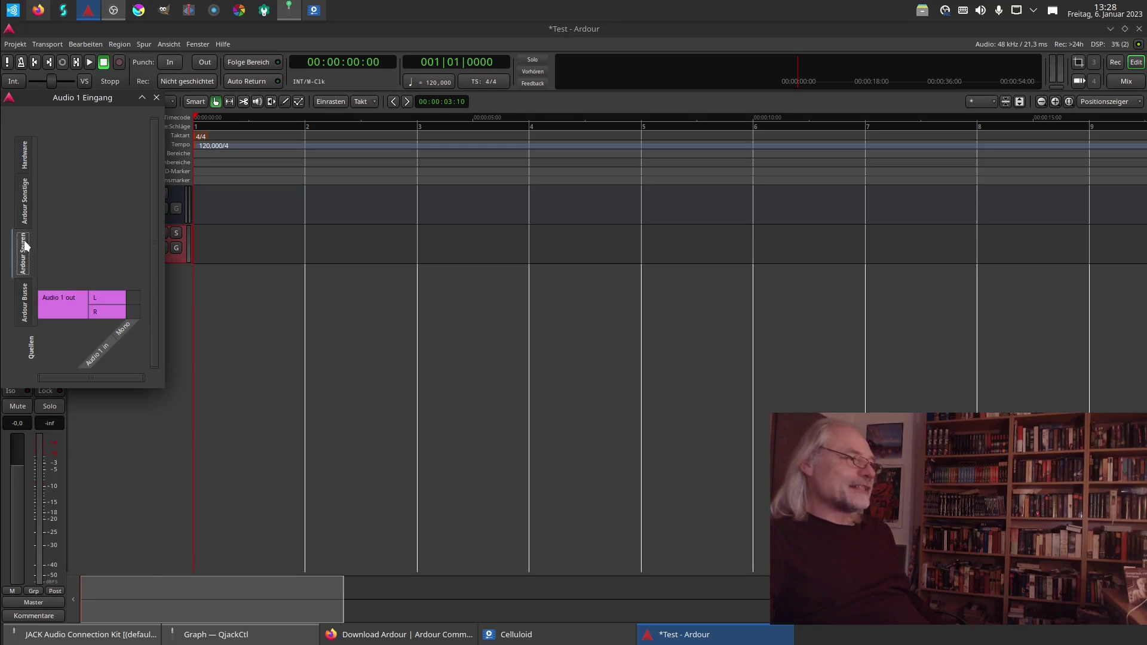
left_click(26, 296)
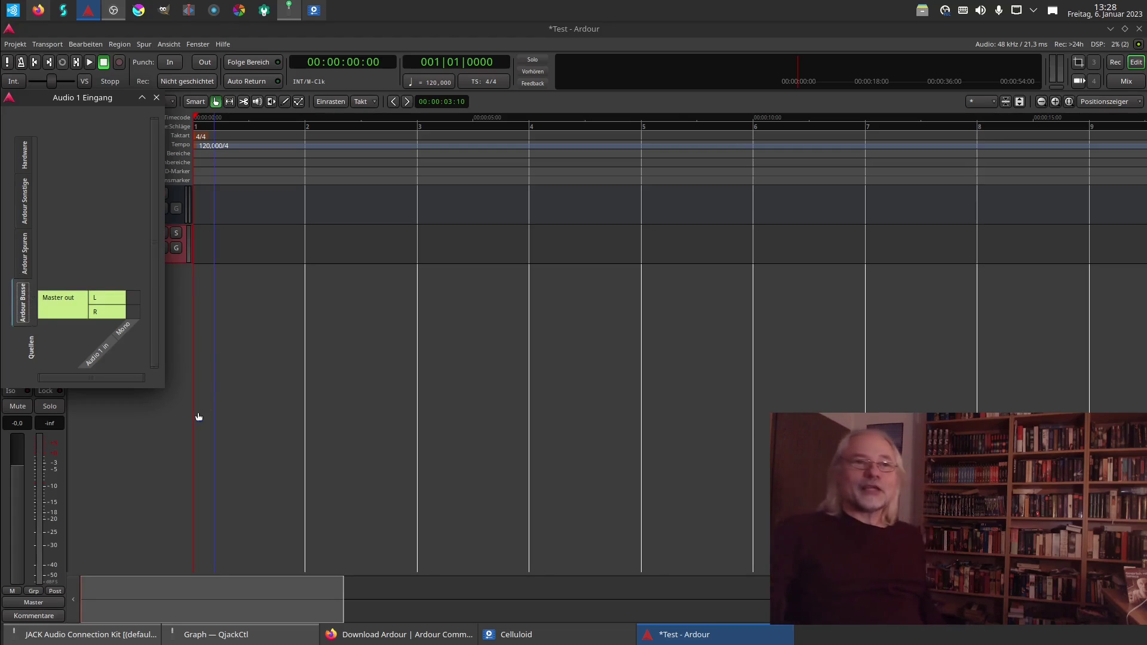
left_click(156, 97)
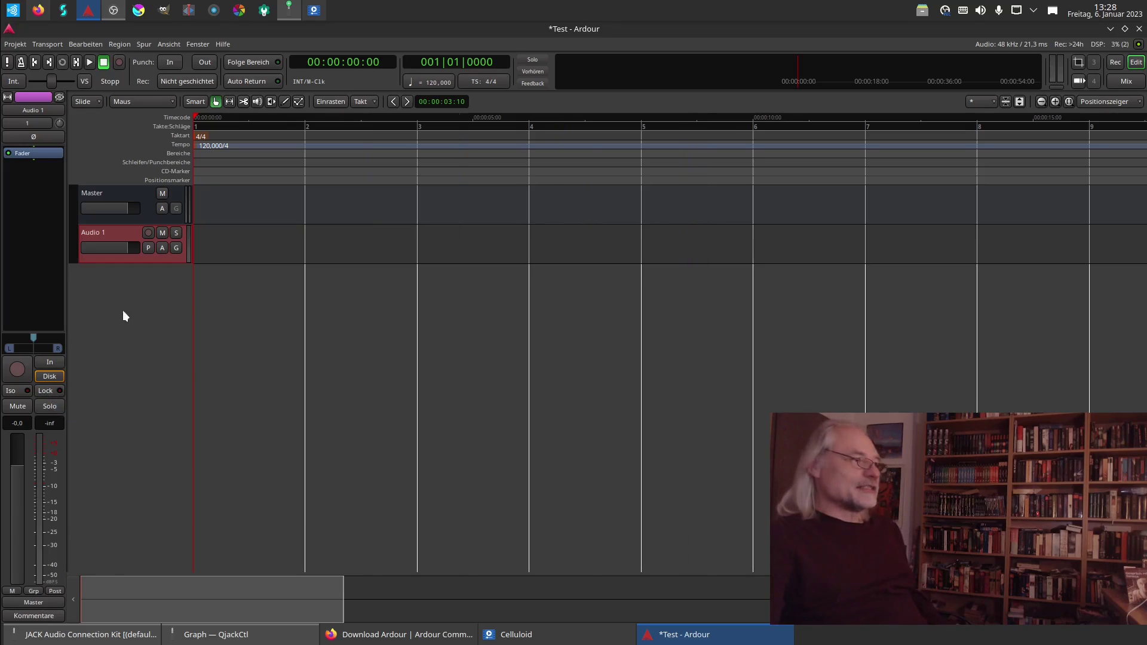
Arm the Audio 1 track for recording and check Ardour's connections in the QjackCtl graph.
left_click(18, 369)
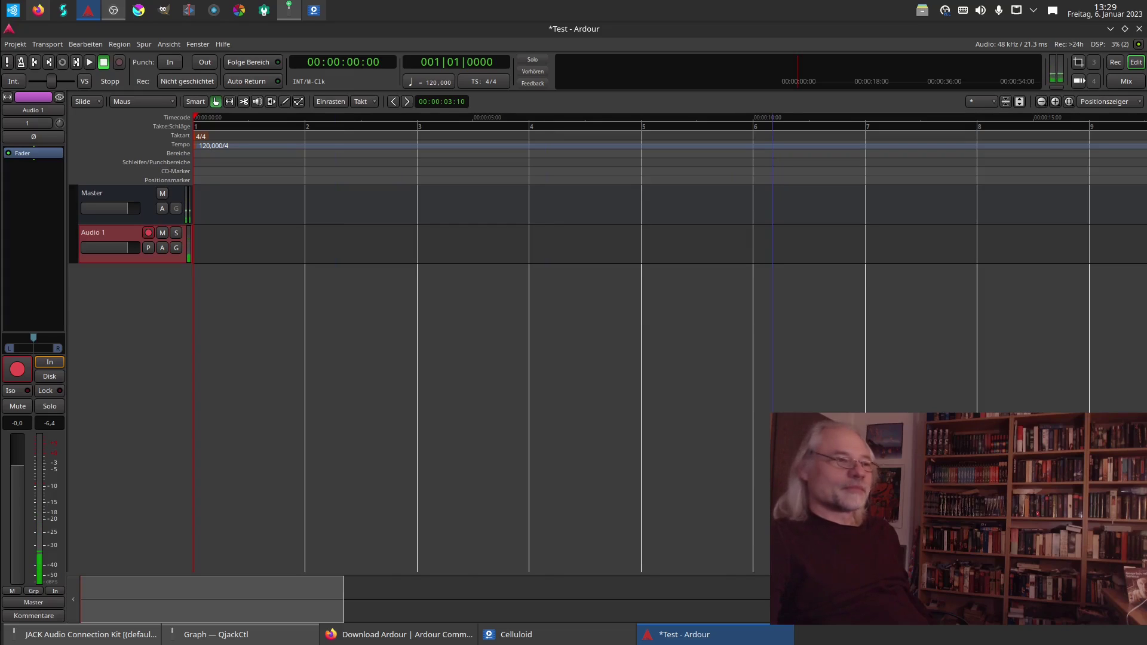
left_click(237, 636)
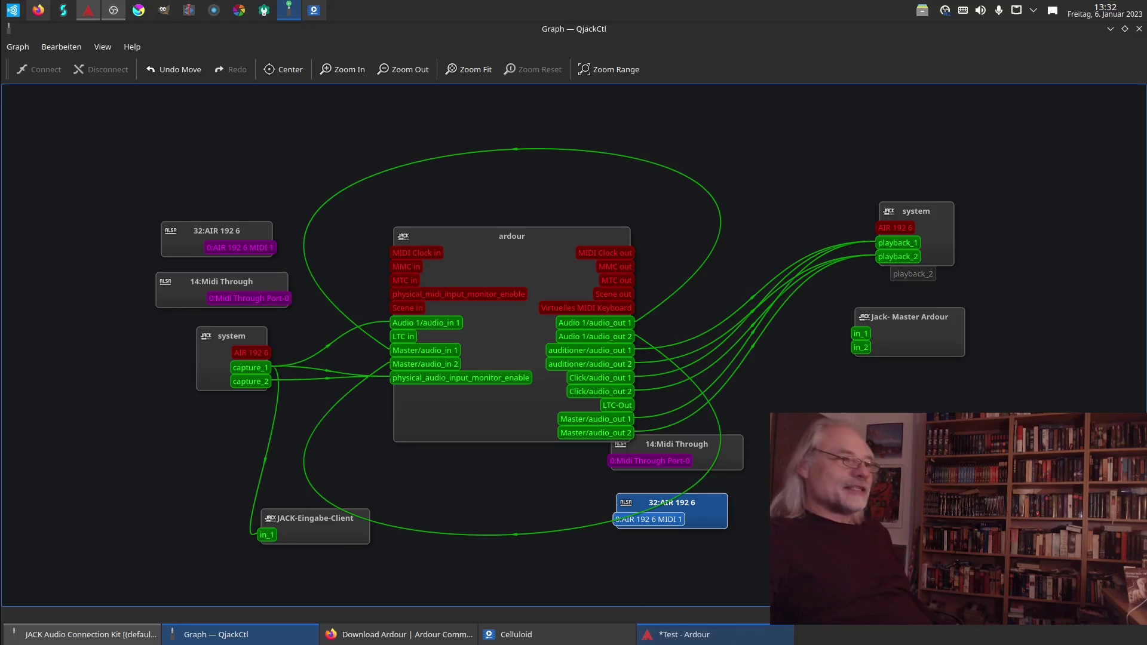
left_click(703, 635)
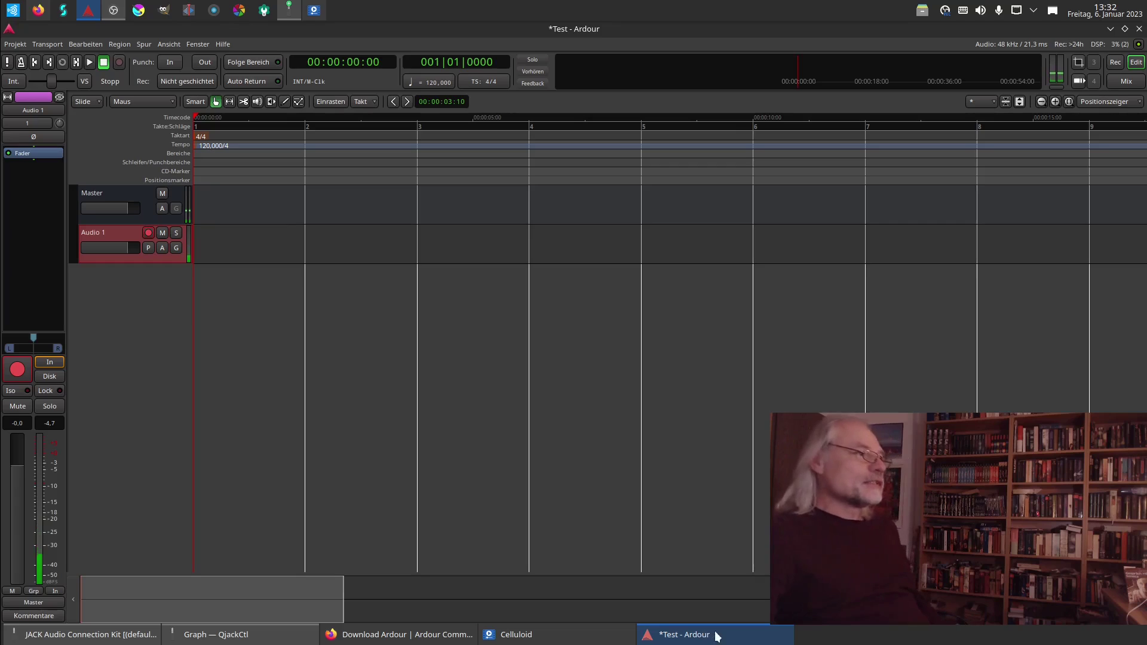
Enable global recording and record a take of about 18 seconds on Audio 1.
left_click(118, 67)
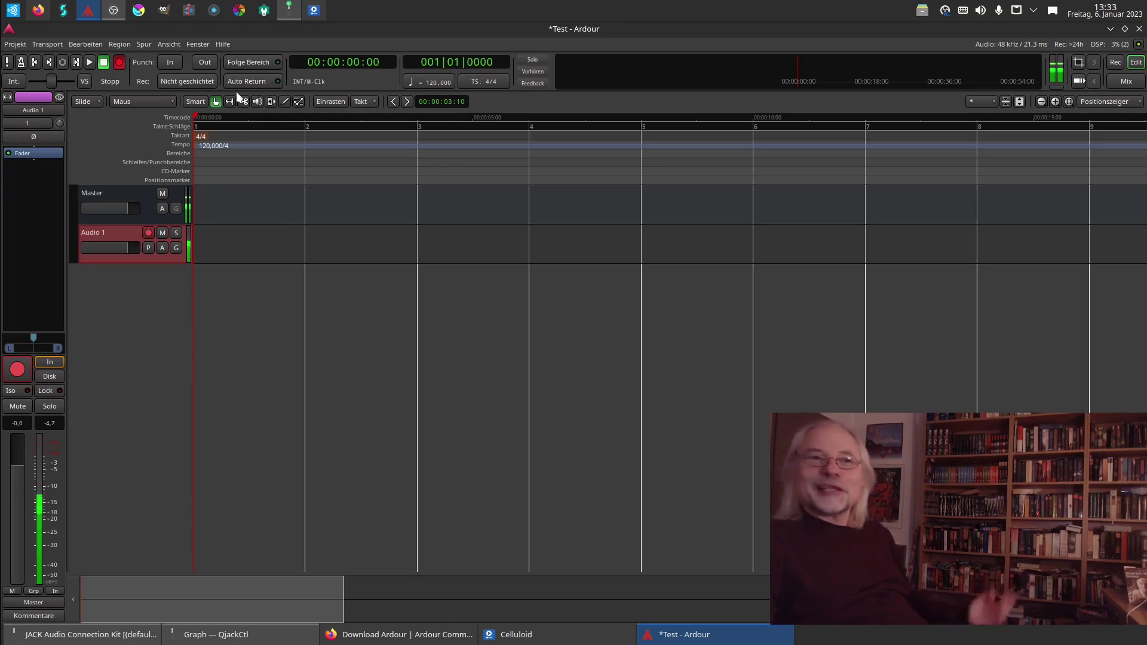
left_click(90, 62)
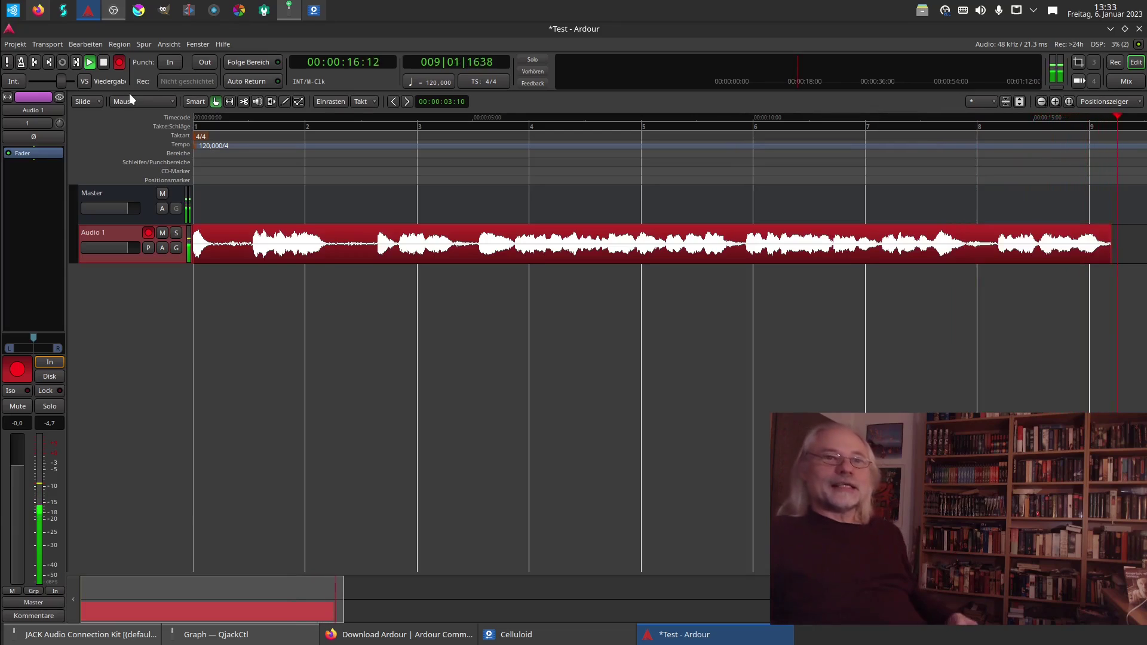
left_click(104, 63)
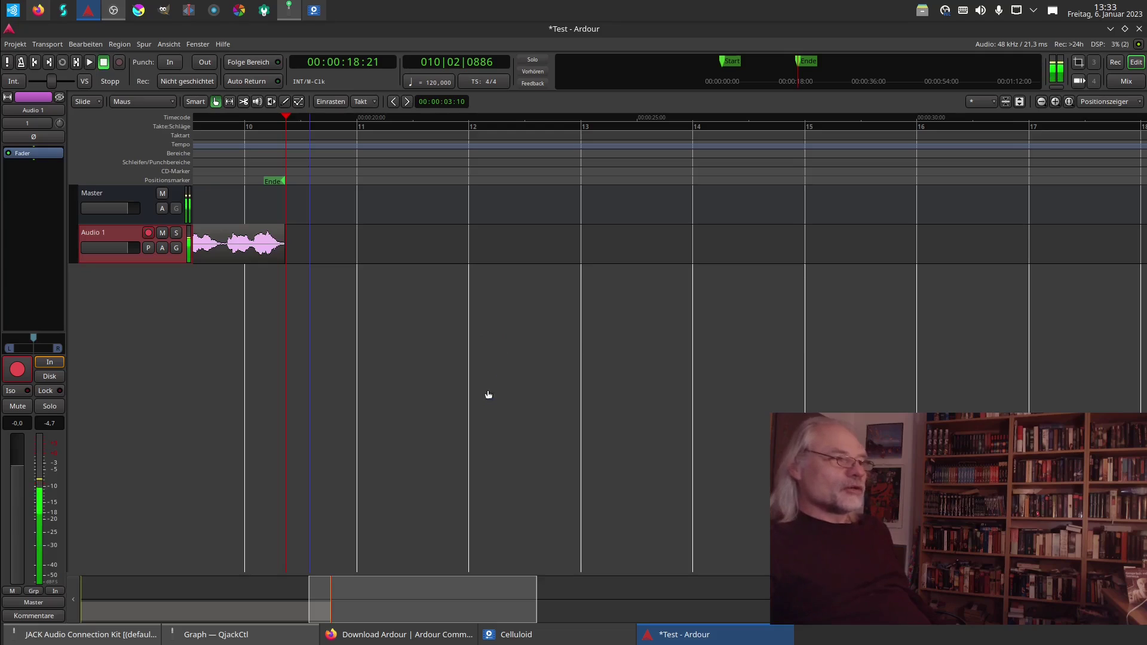
Return the playhead to the project start and disarm recording on Audio 1.
left_click(33, 64)
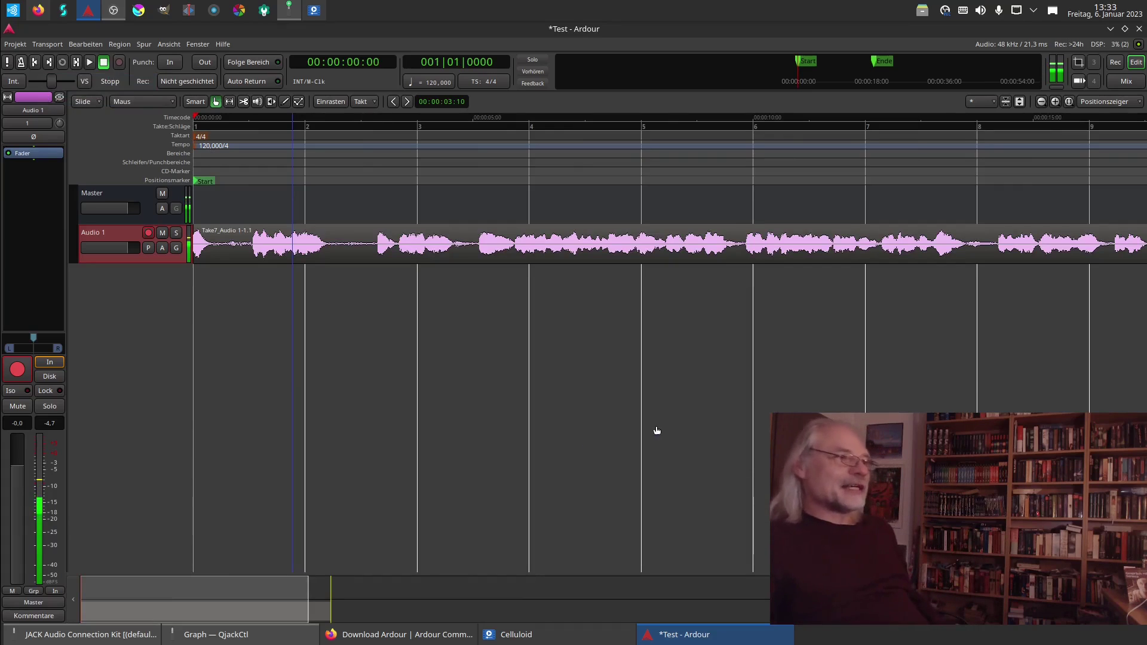
left_click(149, 233)
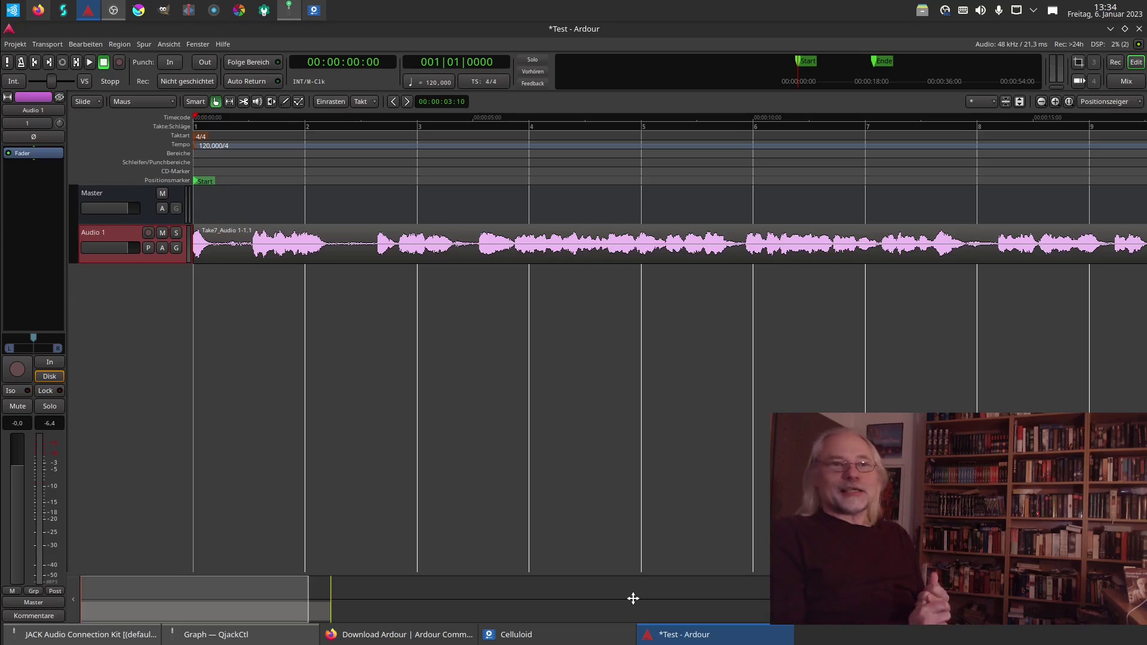
In the QjackCtl graph, connect Ardour's Master/audio_out 1 and 2 to in_1 and in_2 of Jack- Master Ardour, and return to Ardour.
left_click(202, 635)
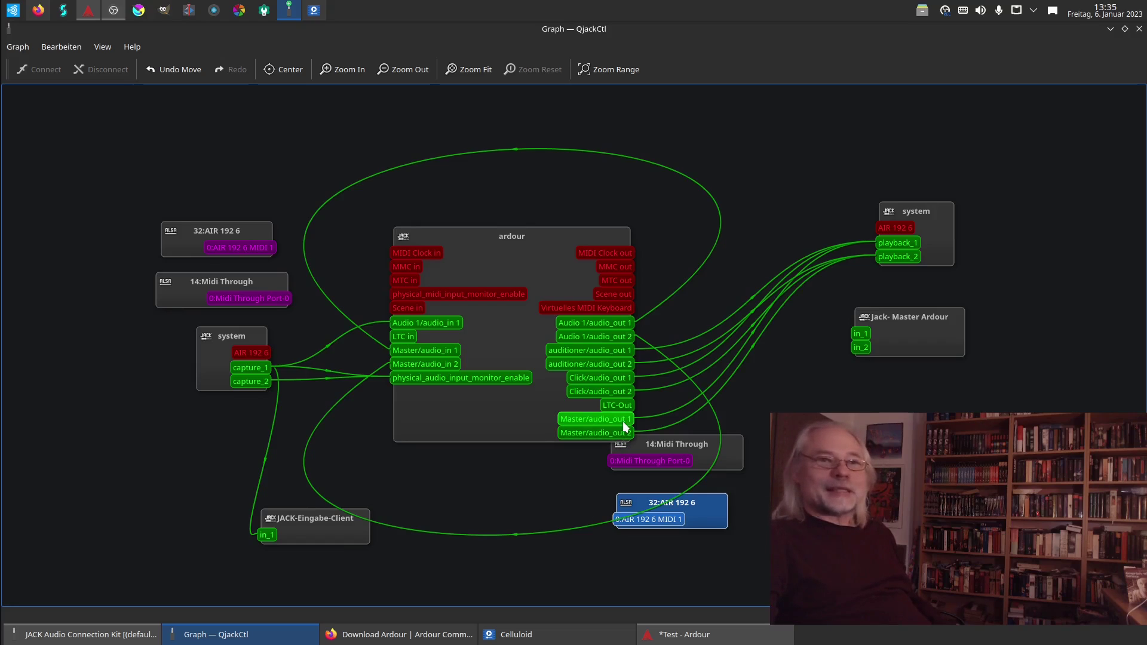
left_click_drag(623, 421, 862, 332)
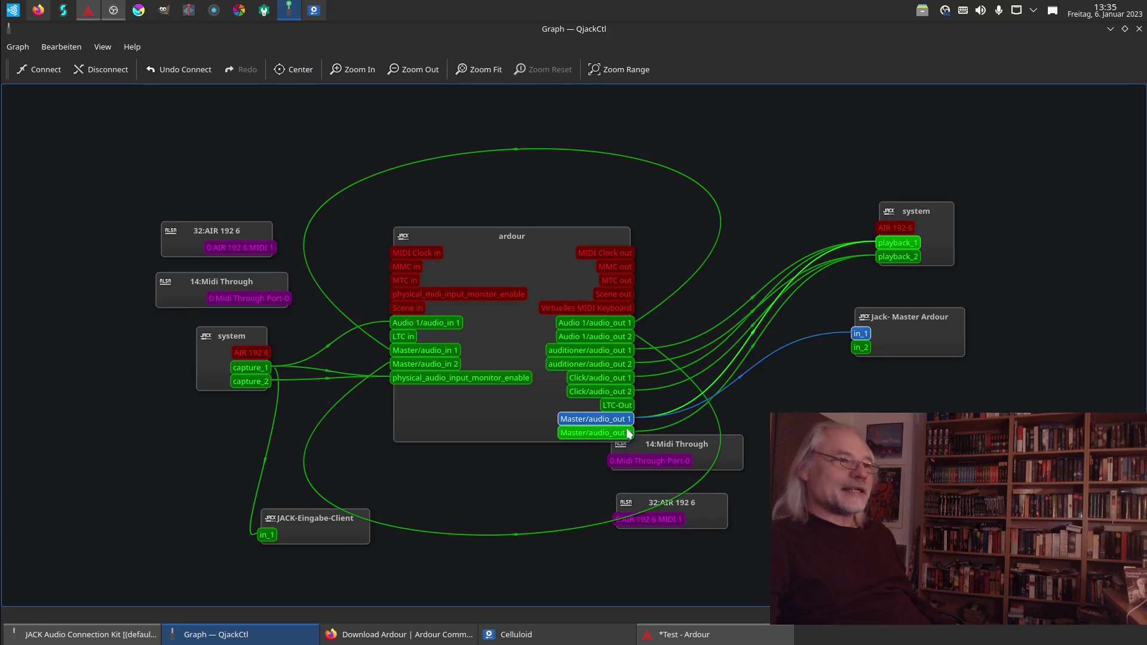
left_click_drag(626, 435, 780, 396)
left_click_drag(829, 343, 855, 344)
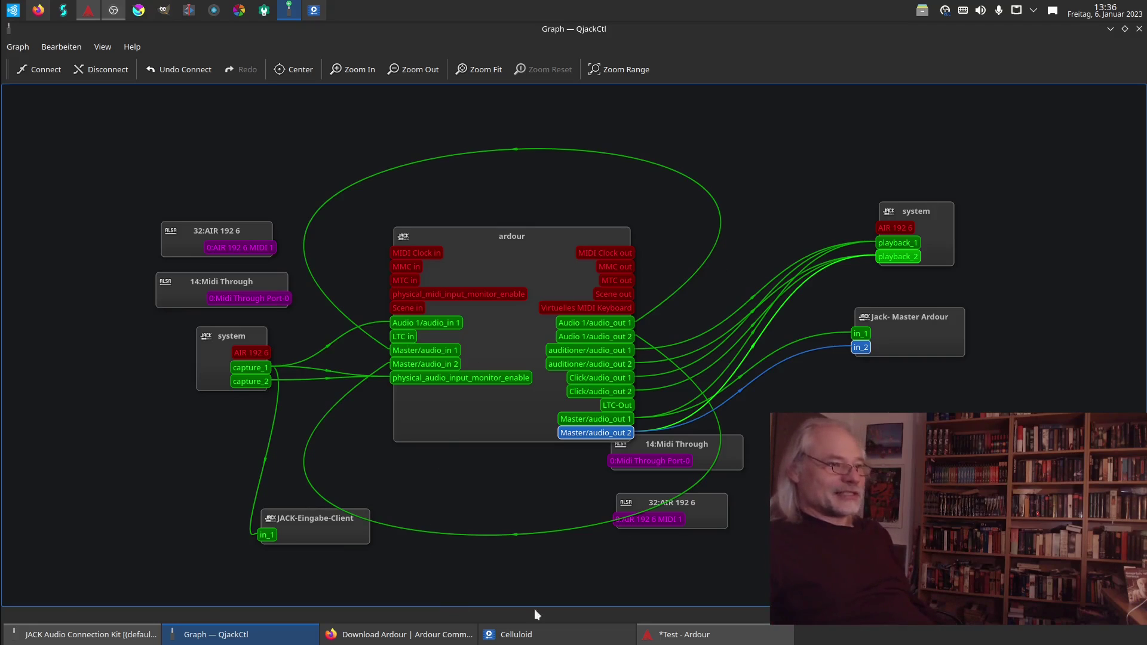
left_click(684, 635)
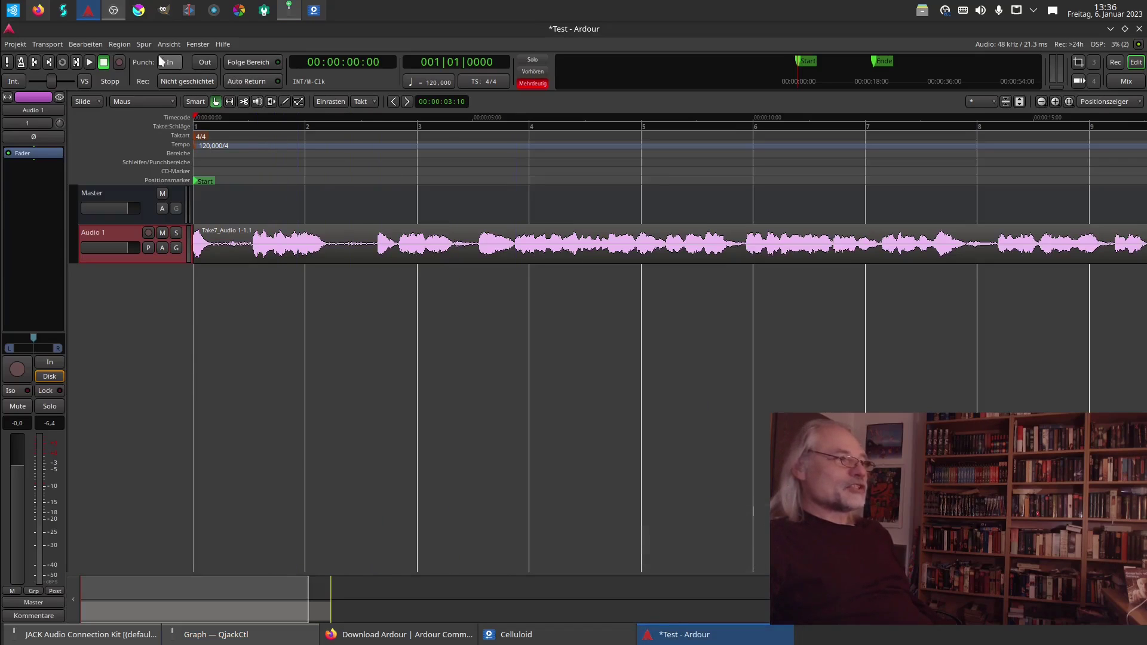
Play the Audio 1 take from the project start for about 15 seconds, and check the master connections in the QjackCtl graph before returning to Ardour.
left_click(88, 63)
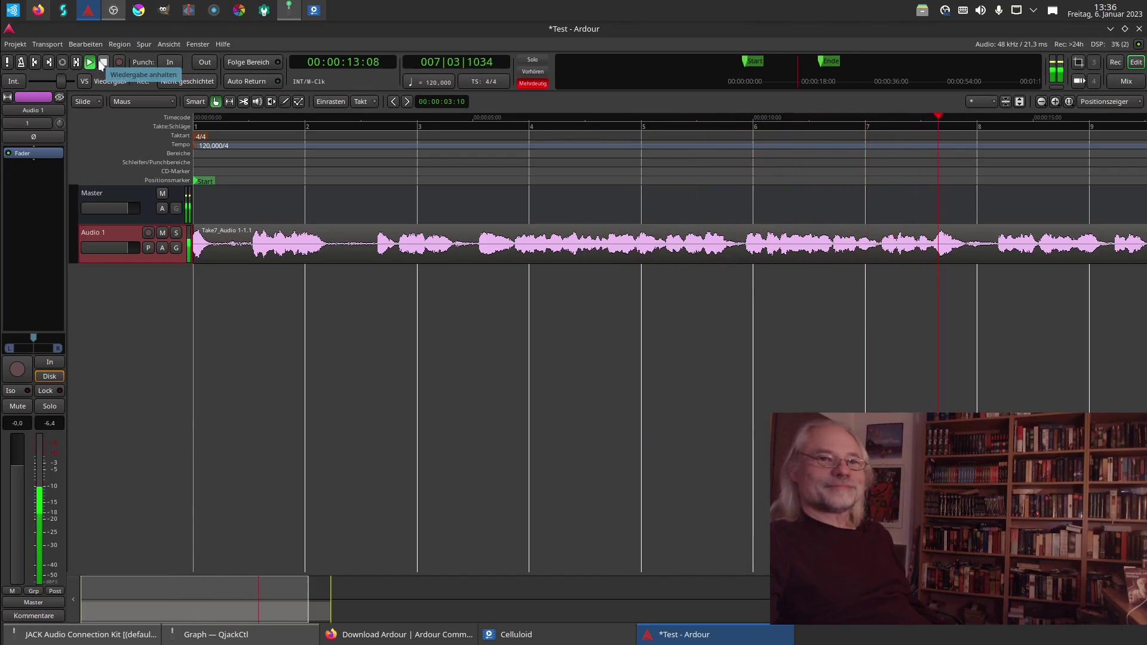
left_click(103, 62)
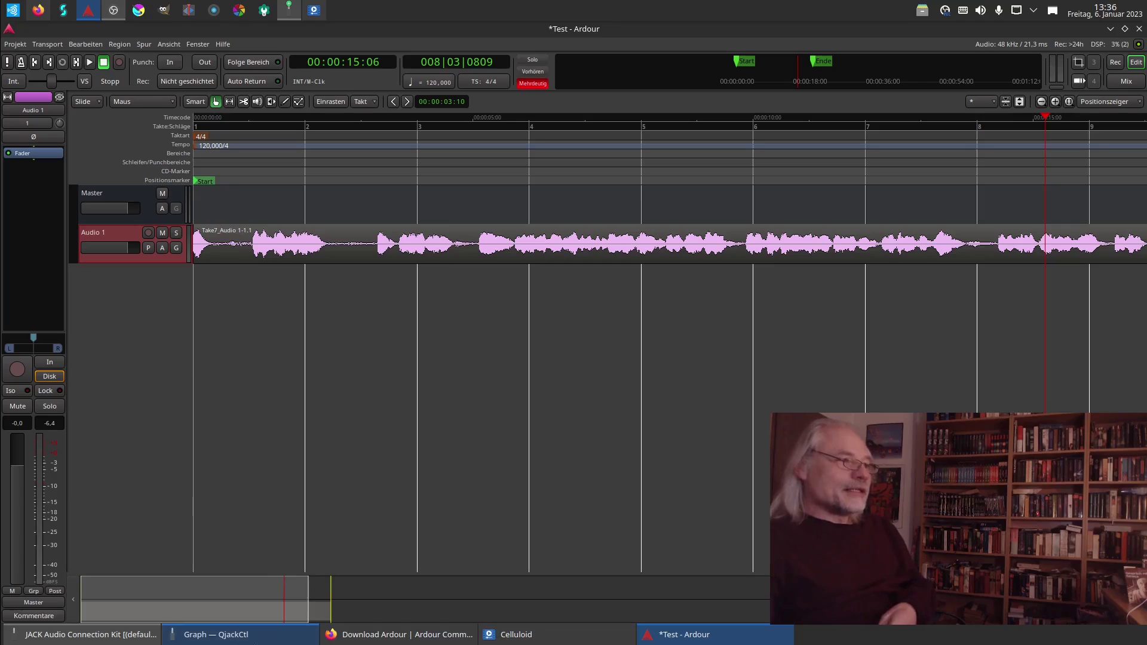
left_click(229, 635)
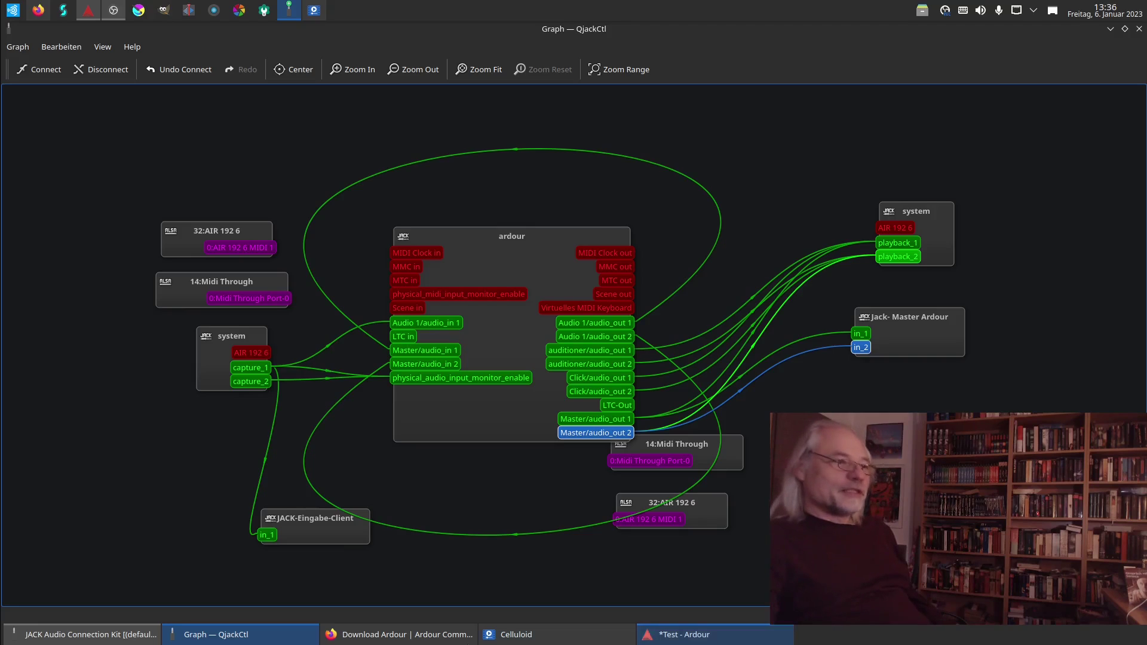
left_click(686, 635)
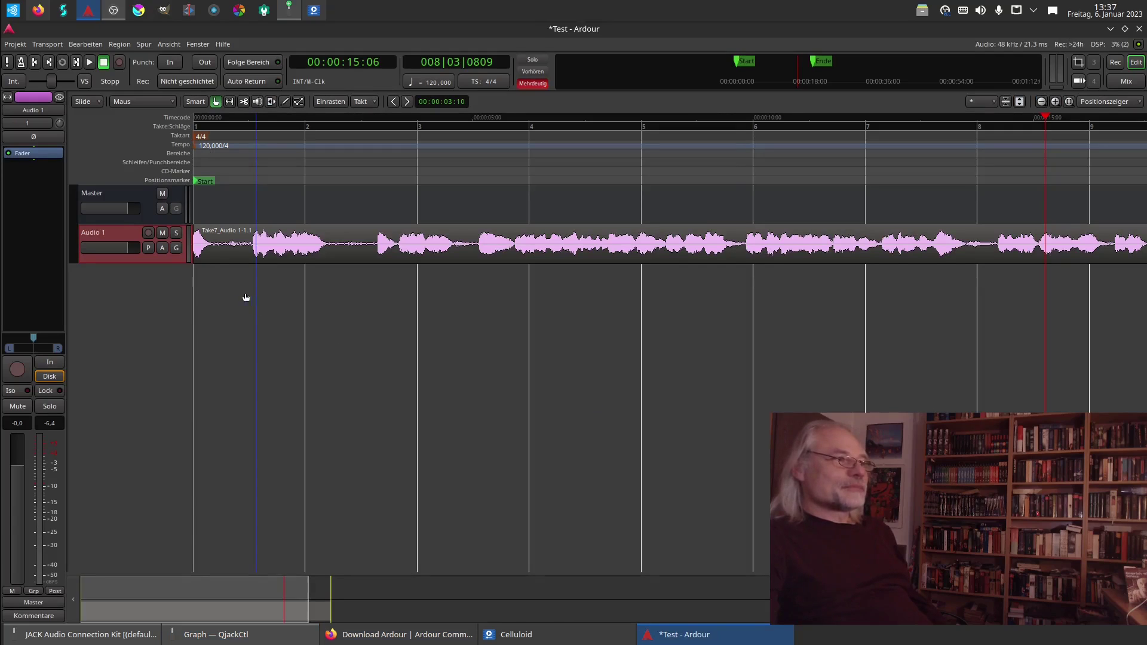
Examine Audio 1's output routing grid for other clients, Ardour buses, tracks, miscellaneous and hardware destinations, and close it.
left_click(41, 602)
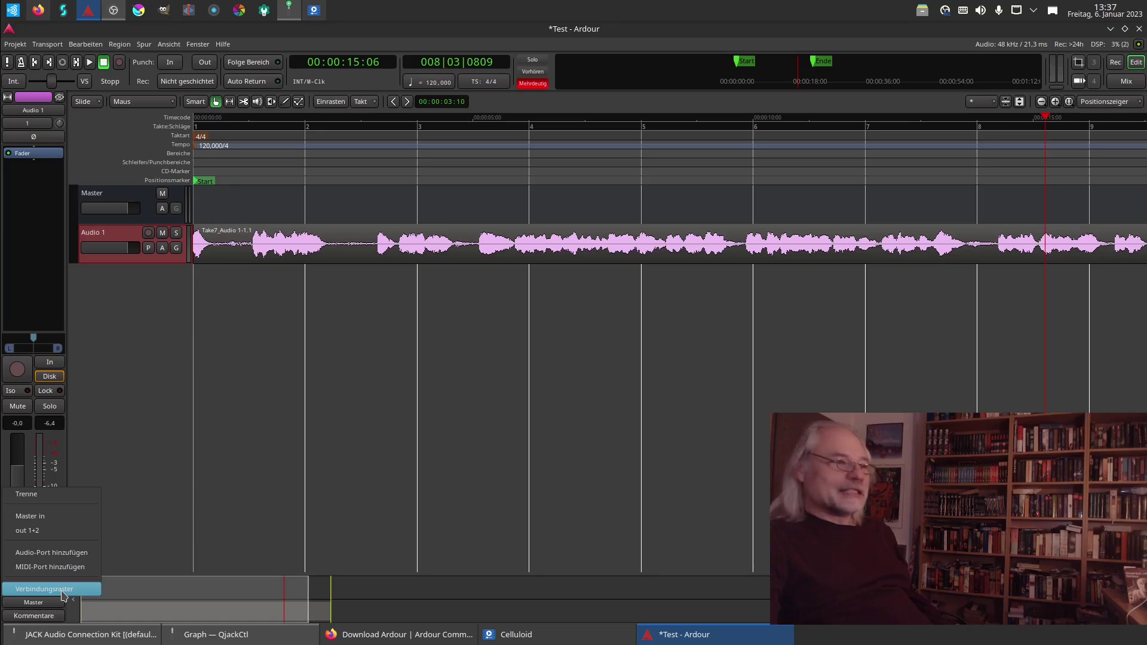
left_click(62, 590)
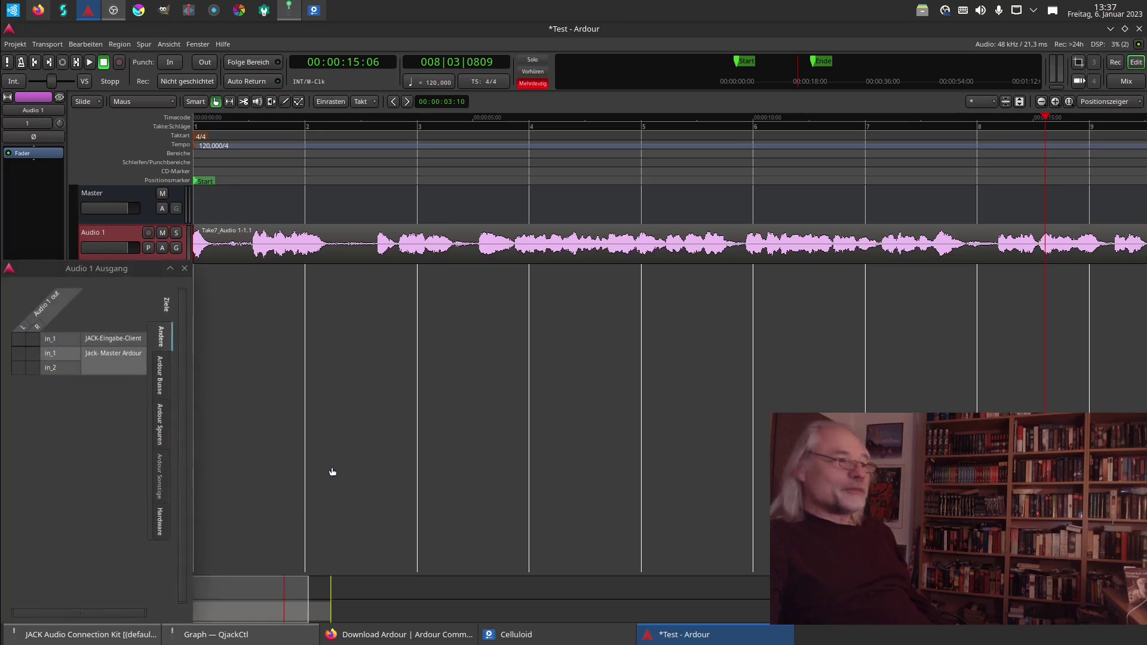
left_click(160, 376)
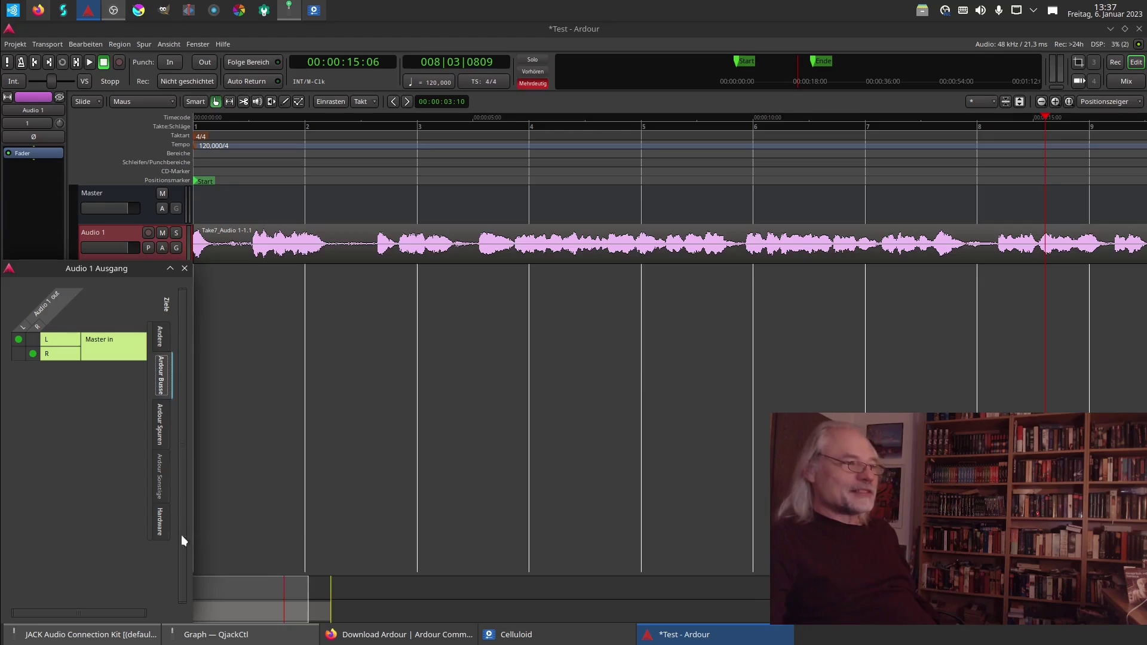
left_click(160, 529)
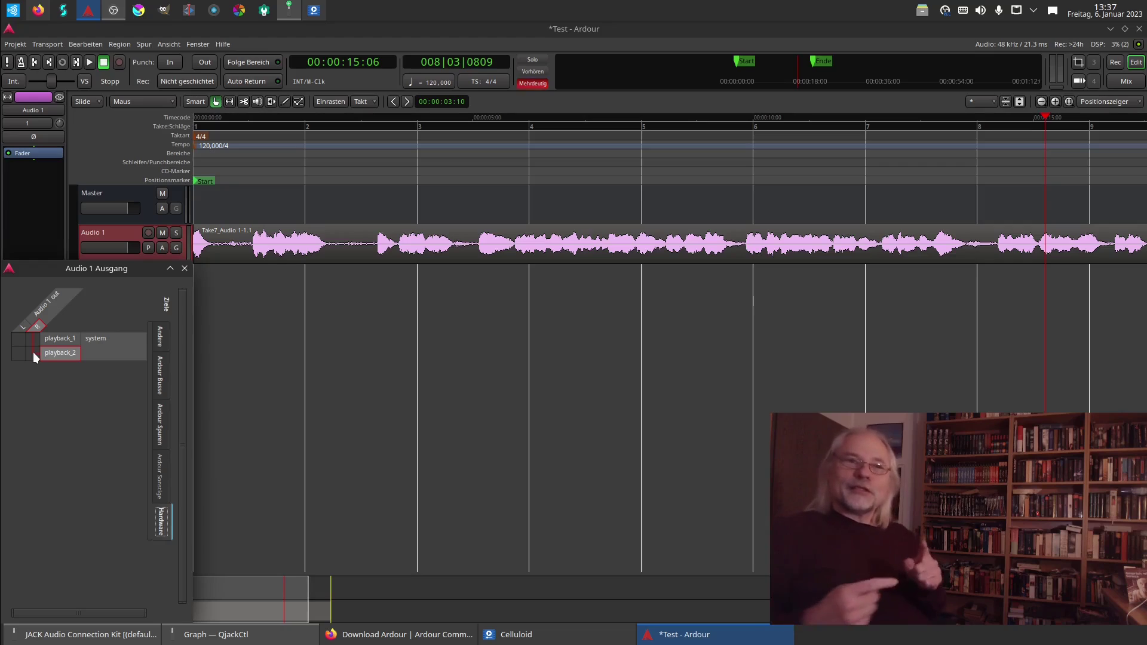
left_click(162, 375)
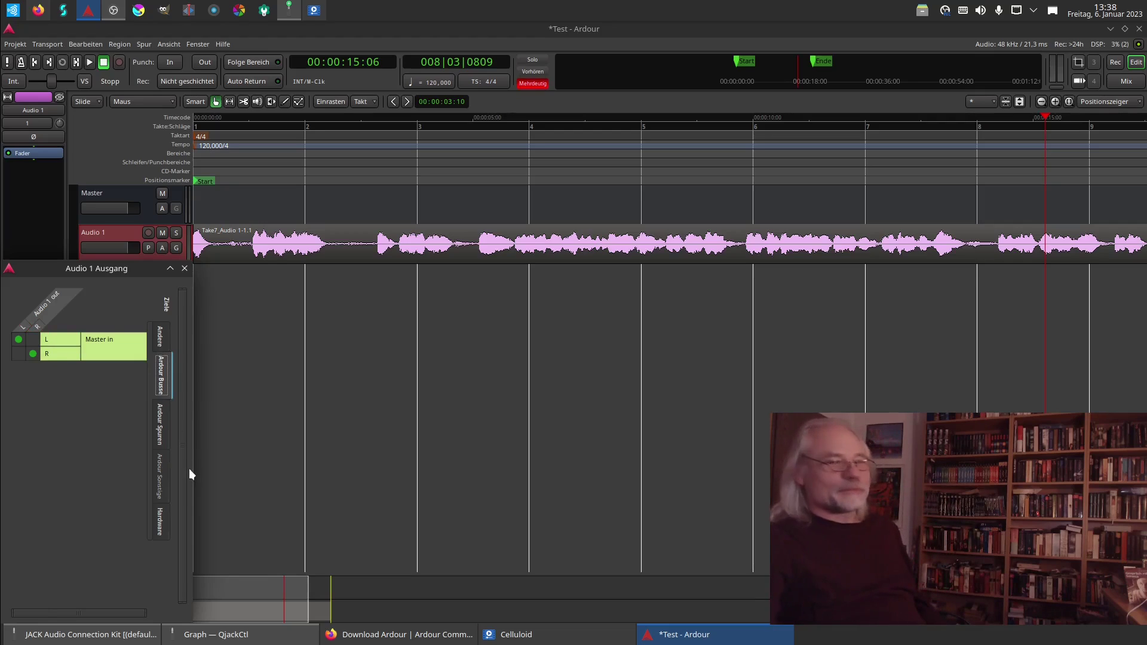
left_click(163, 434)
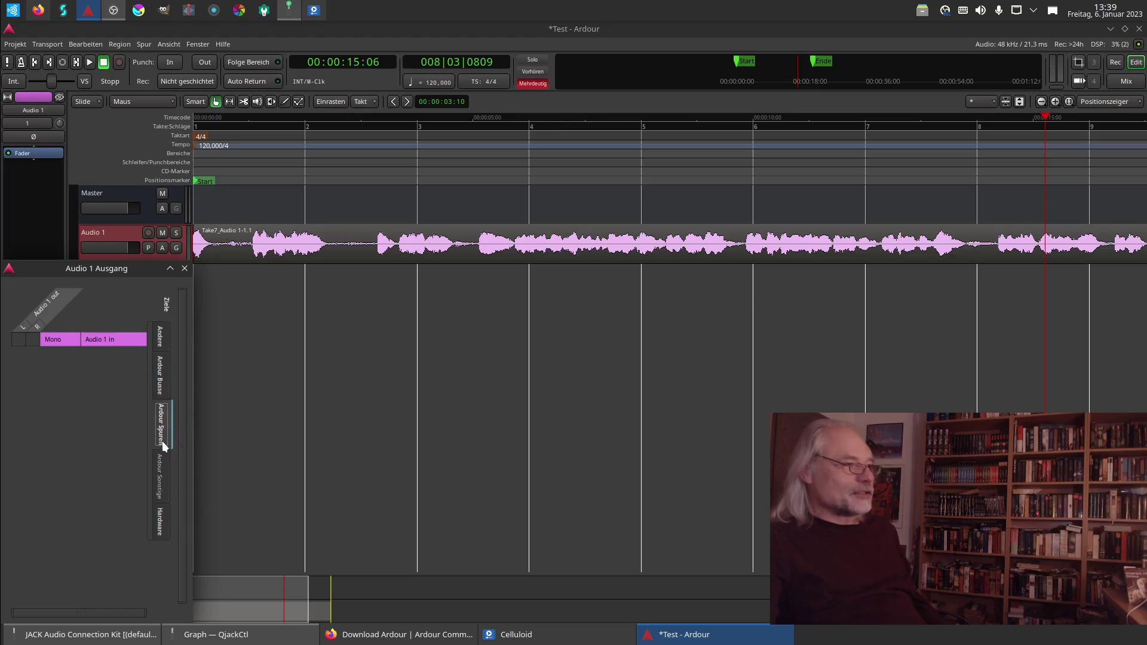
left_click(160, 472)
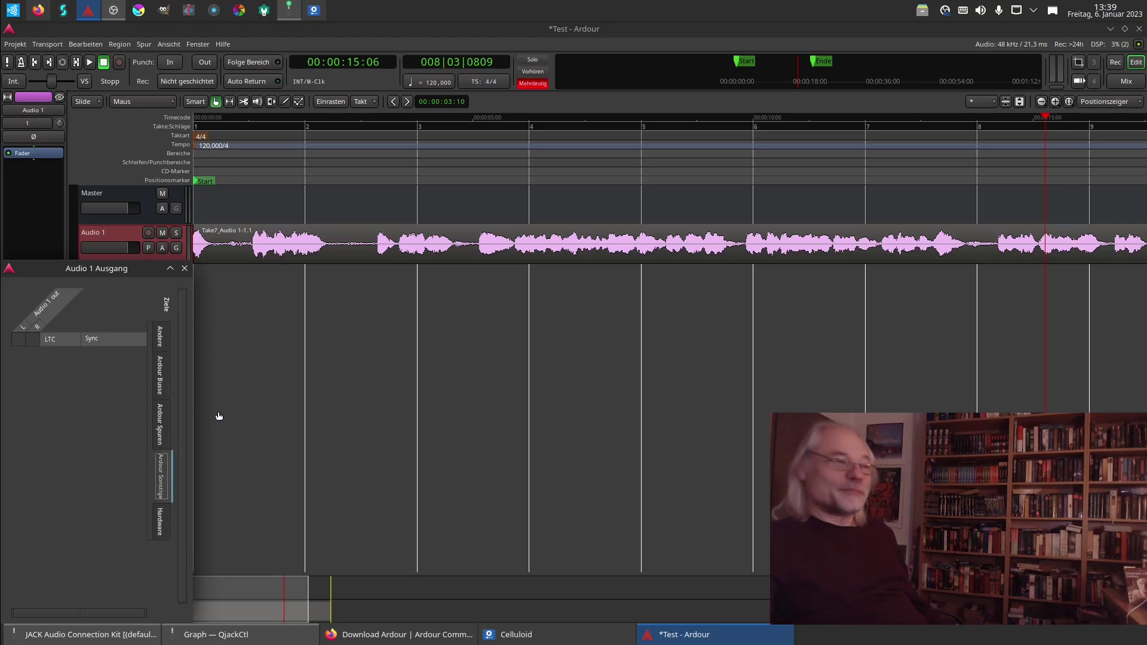
left_click(184, 269)
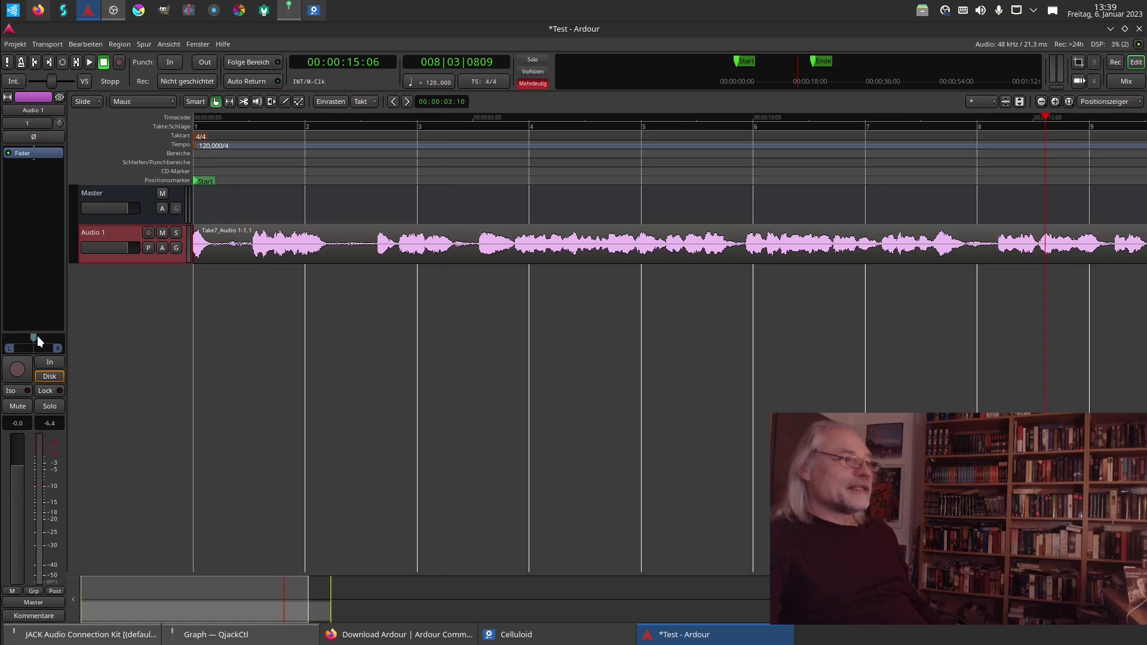
mouse_move(38, 338)
left_click_drag(90, 342, 7, 348)
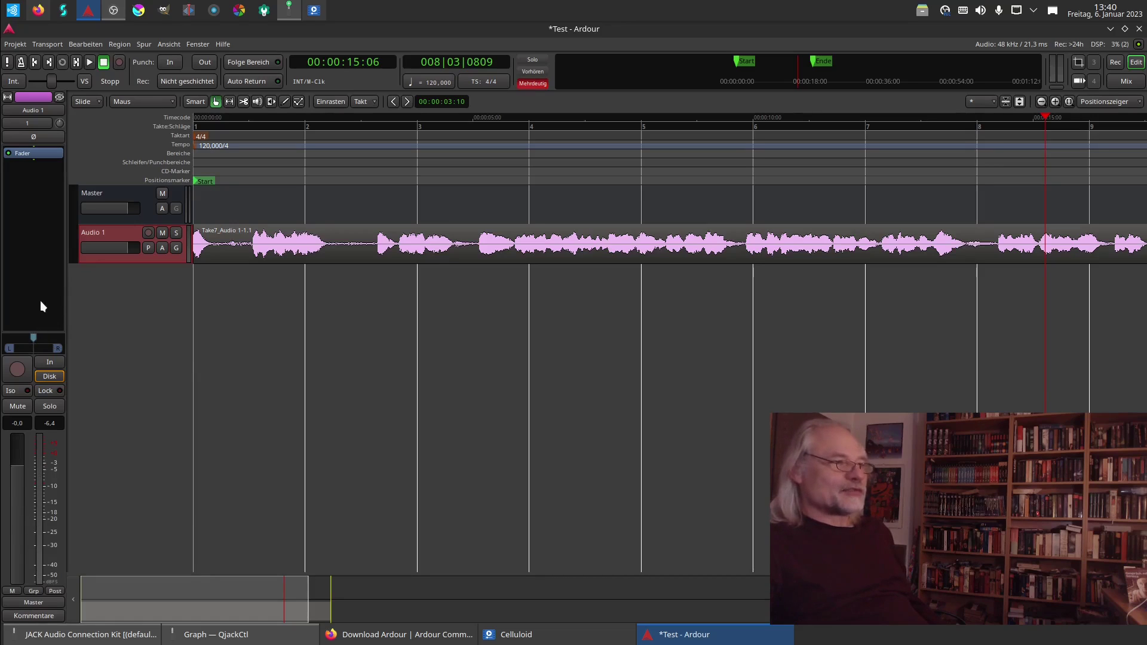
Insert the DISTRHO 3 Band EQ plugin on Audio 1, skipping the VST scan and marking the plugin as a favourite.
right_click(35, 237)
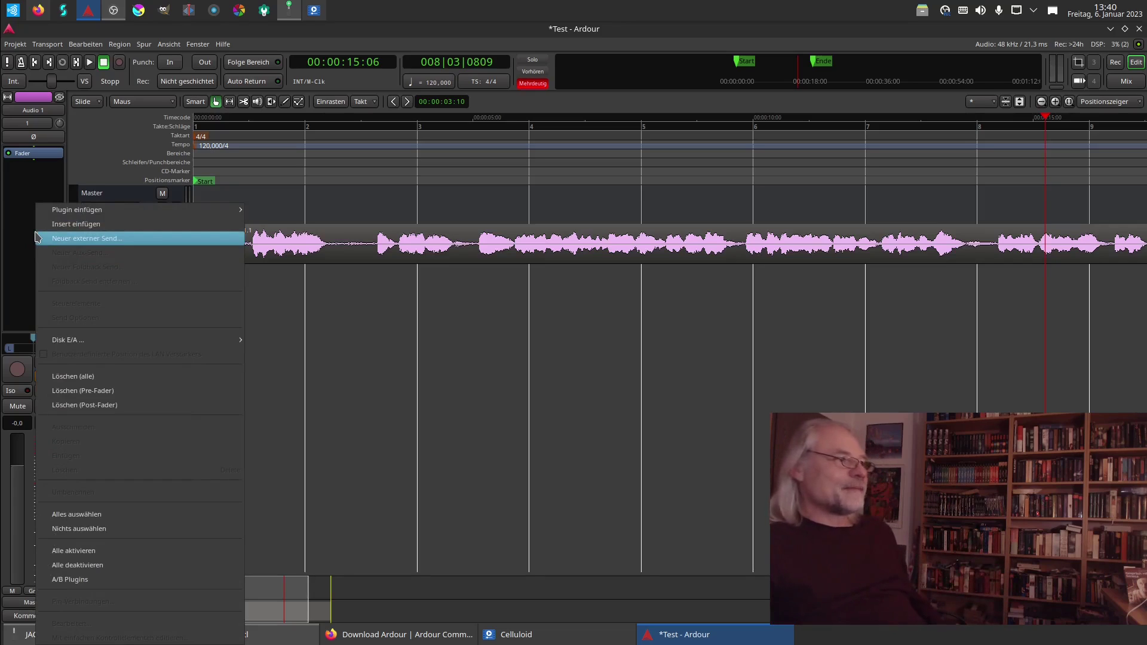
mouse_move(71, 214)
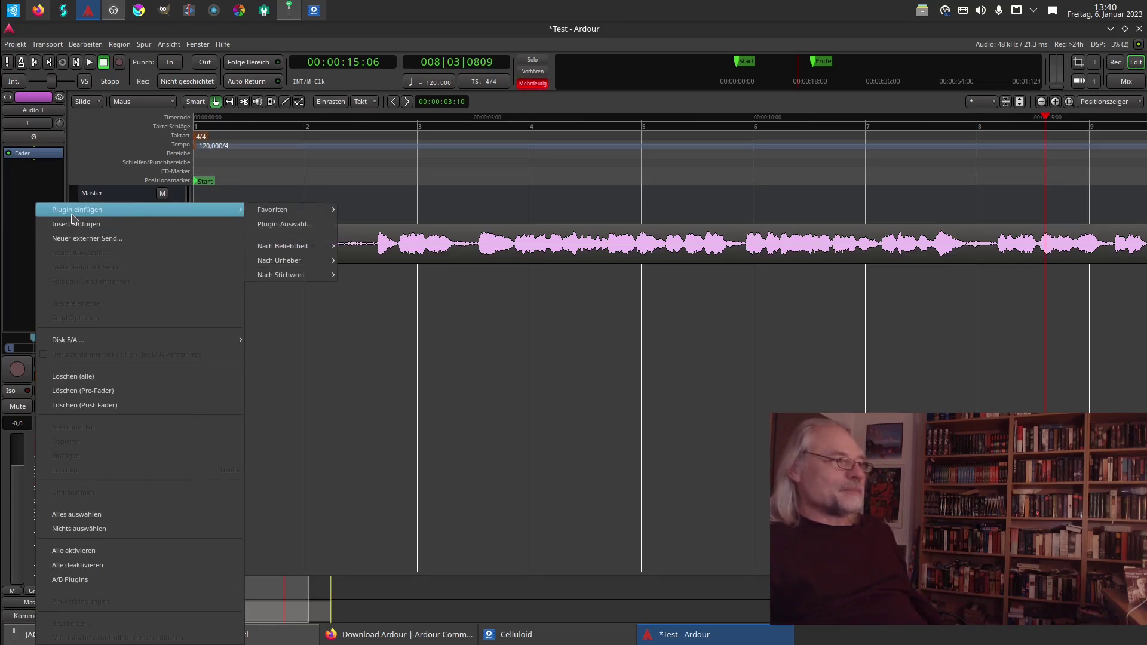
left_click(303, 225)
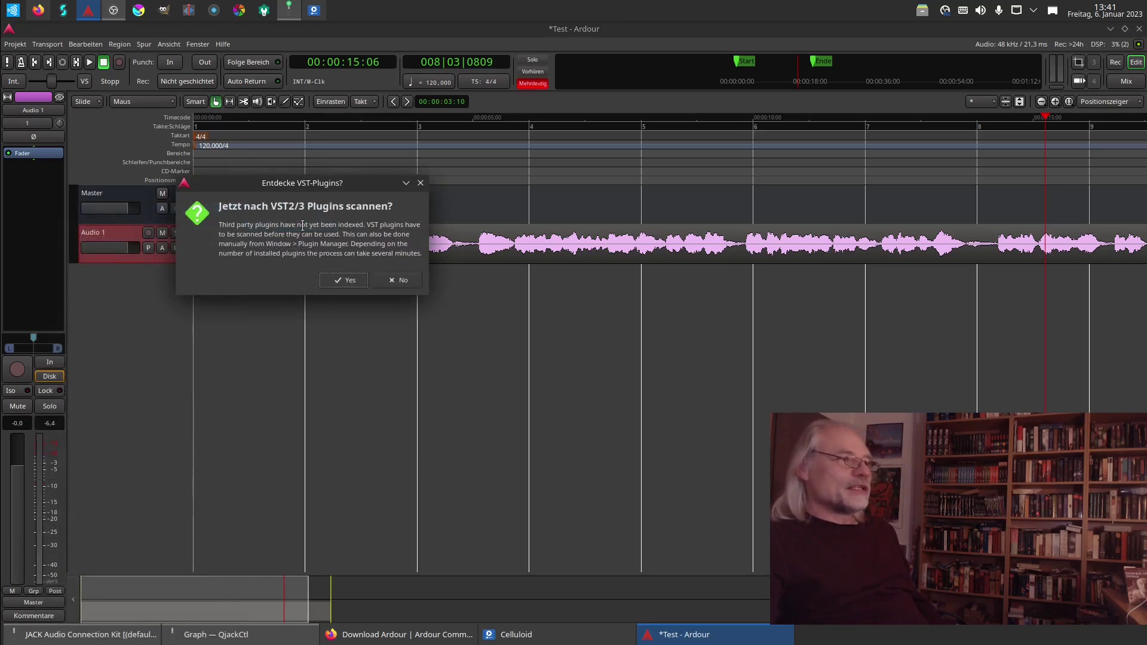
left_click(401, 280)
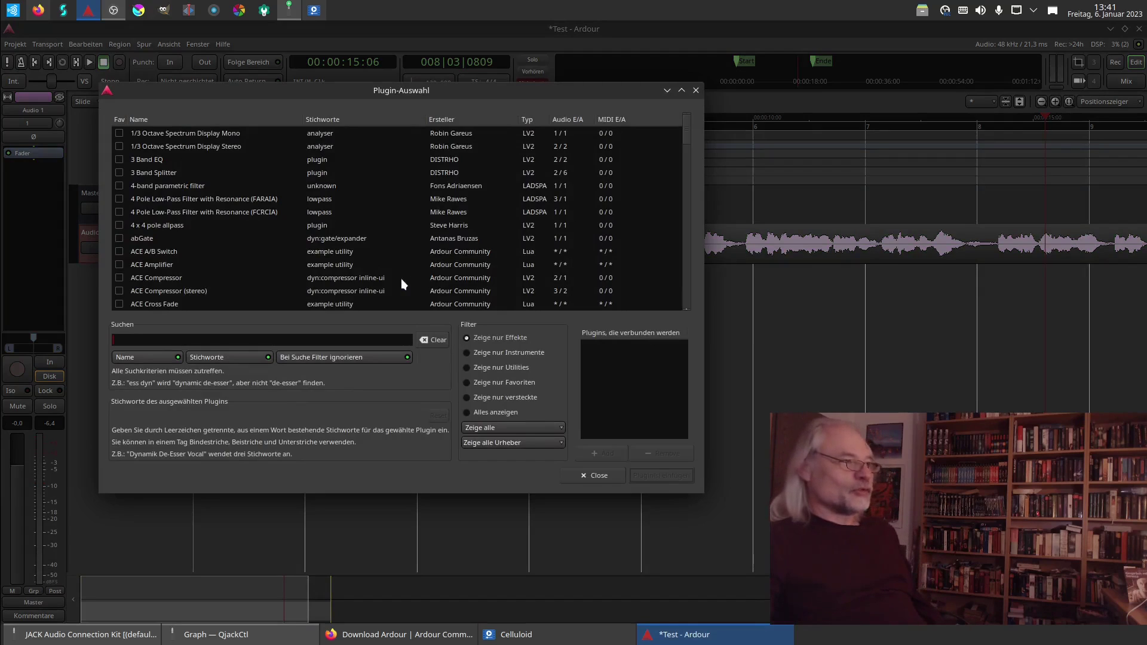
left_click(119, 159)
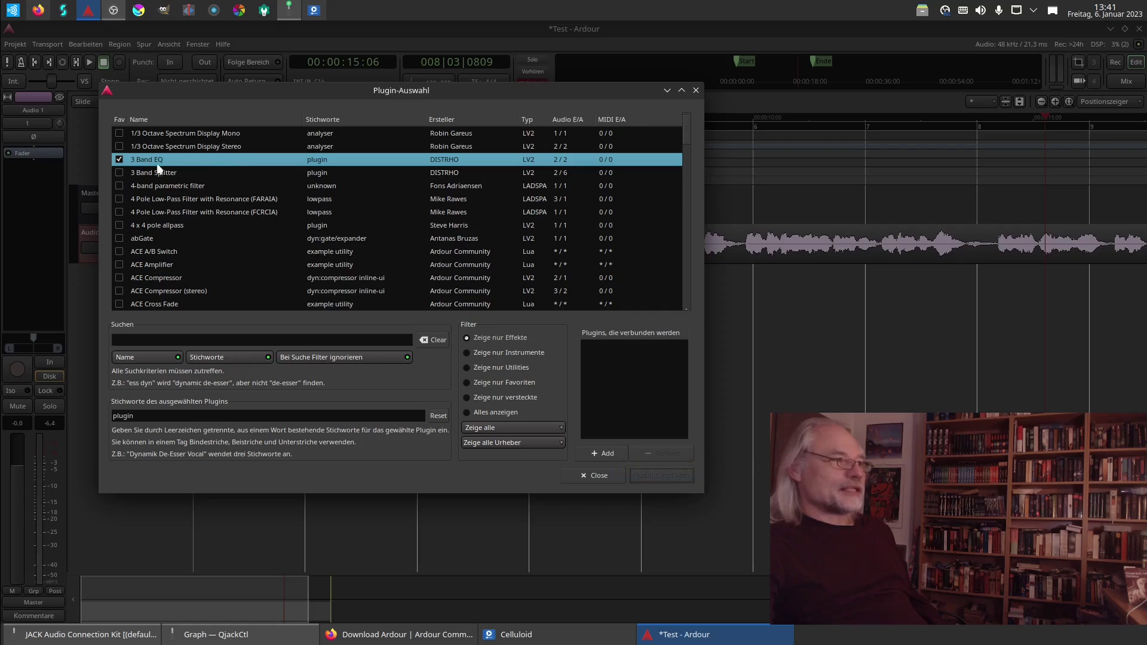
left_click(604, 451)
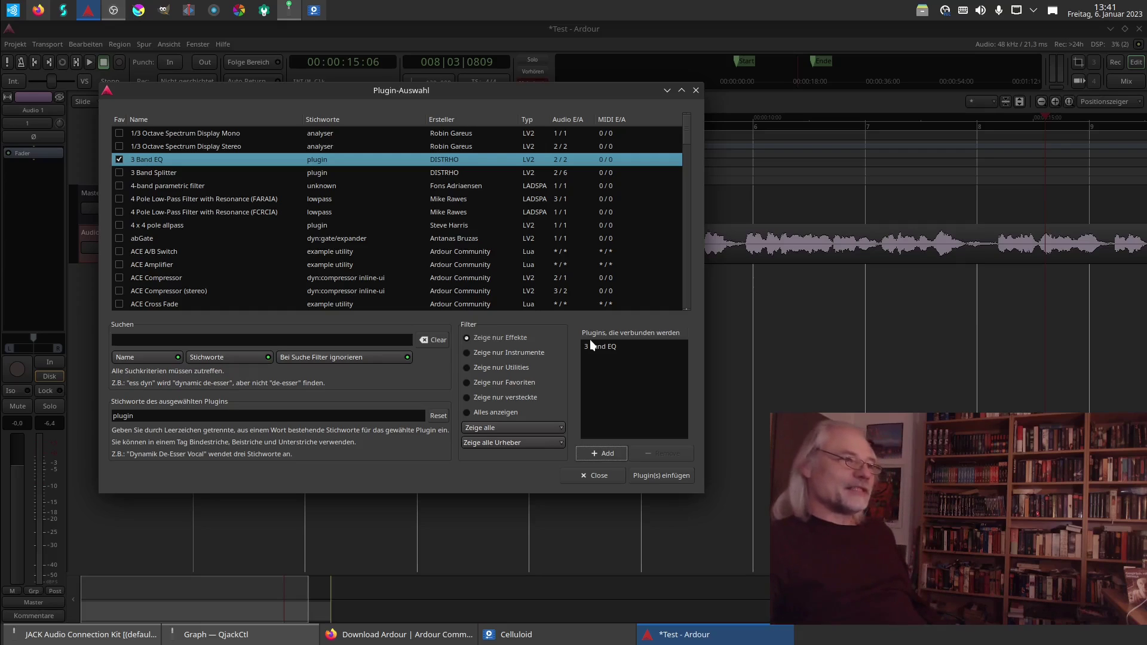
left_click(671, 476)
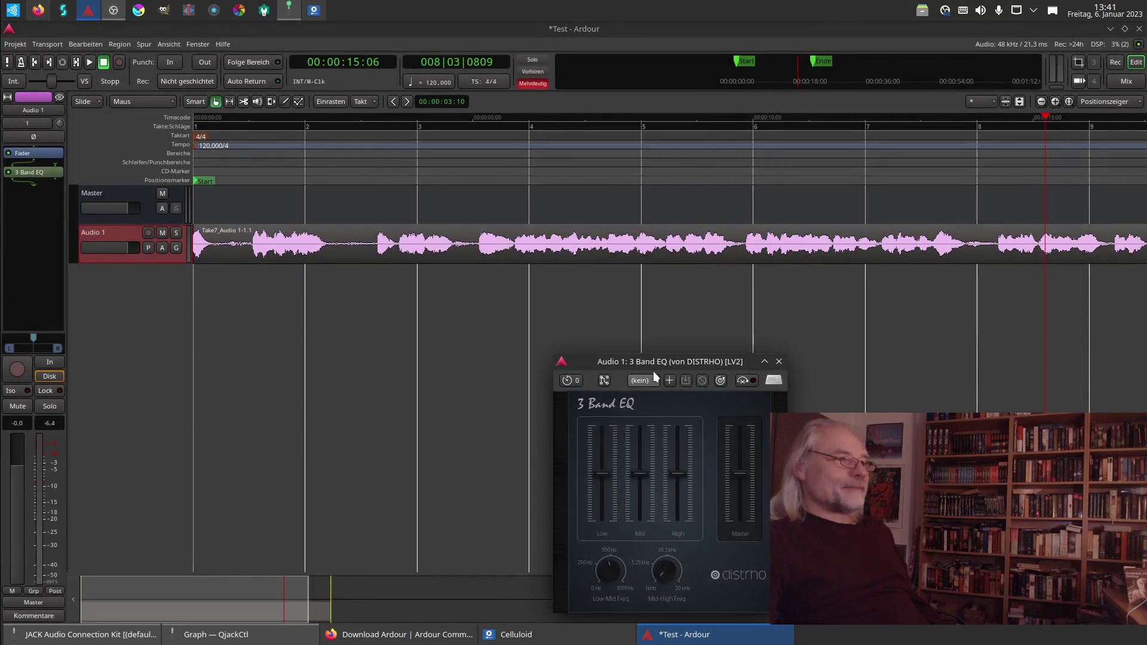
Place the 3 Band EQ before the Fader in Audio 1's processor chain, and reposition the plugin window below the track.
left_click_drag(654, 364, 394, 289)
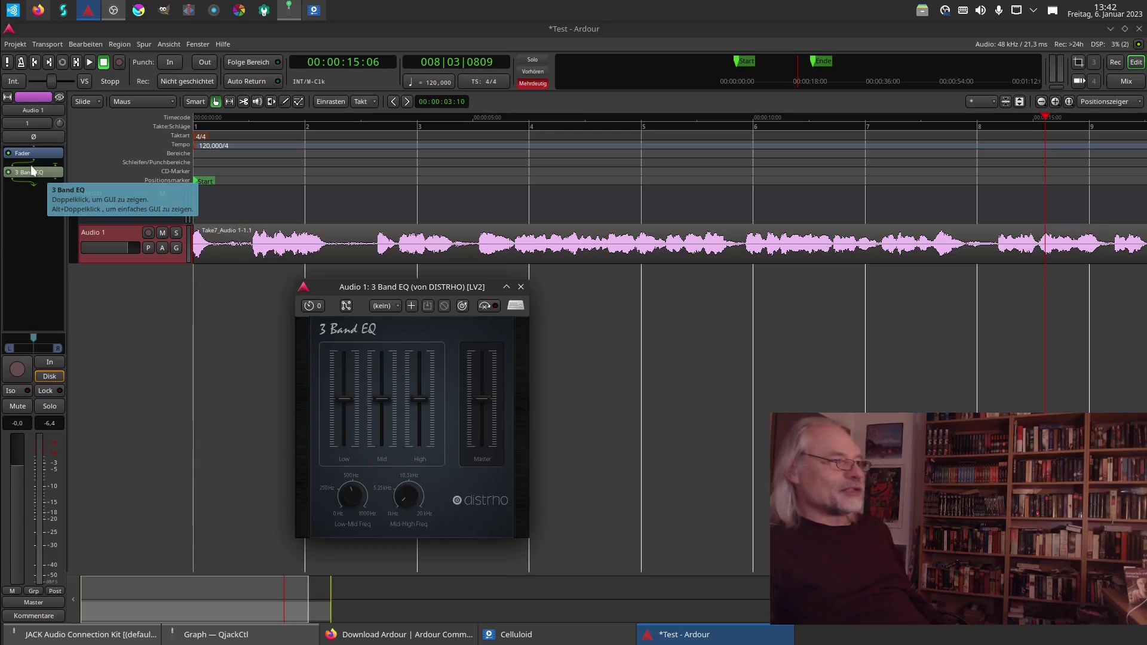
left_click_drag(39, 174, 36, 157)
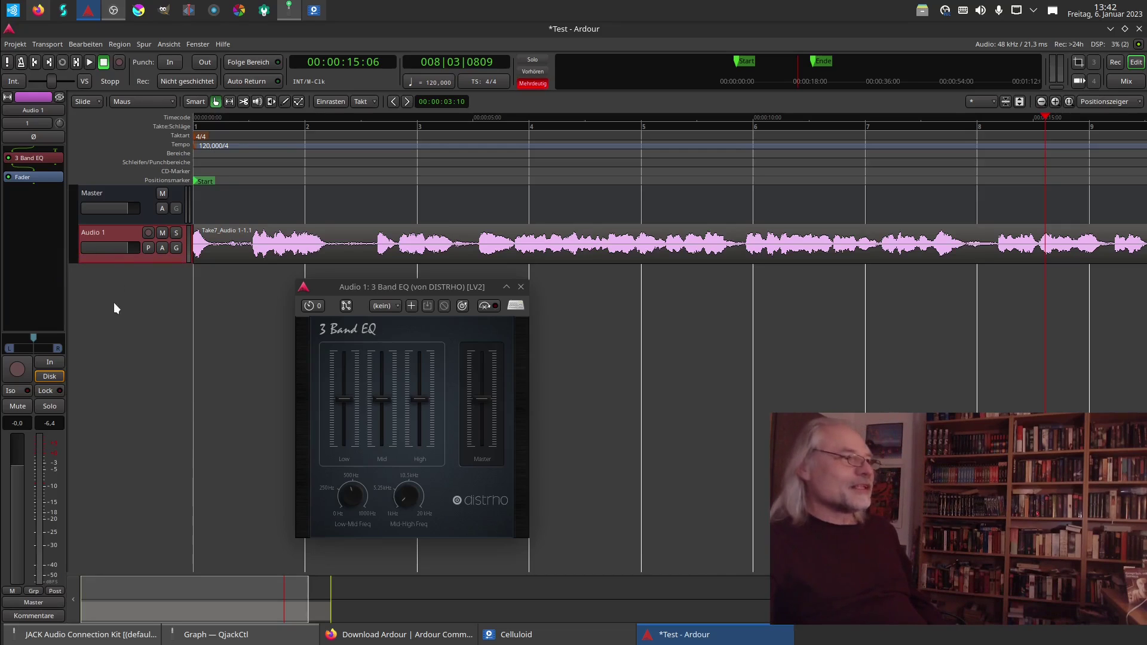
left_click_drag(416, 288, 381, 290)
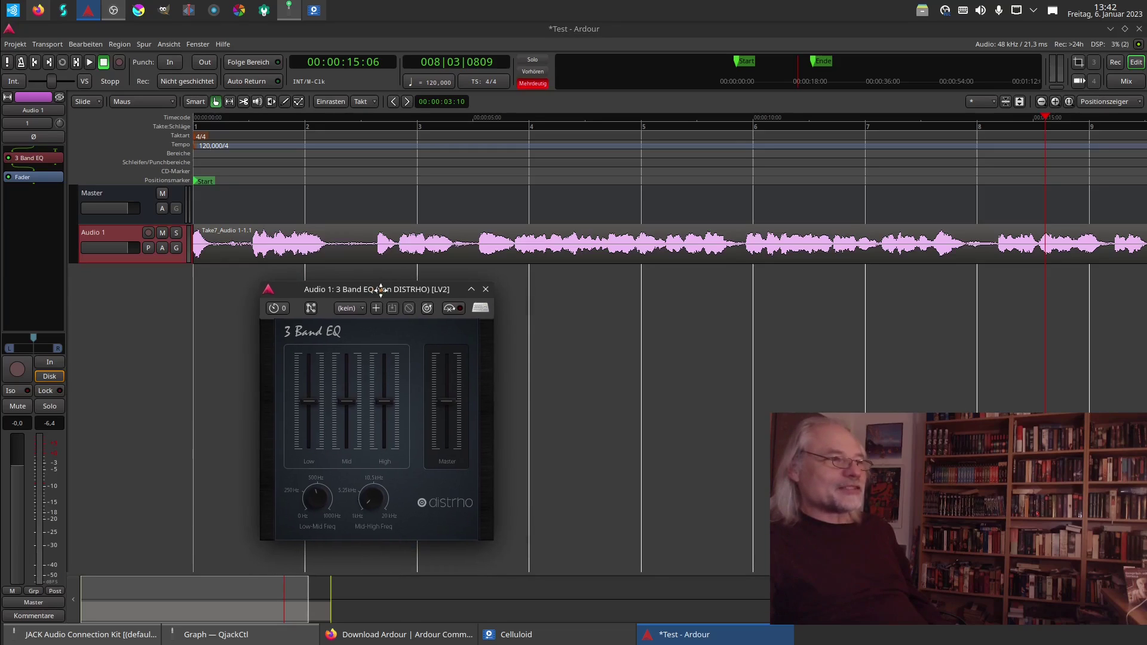